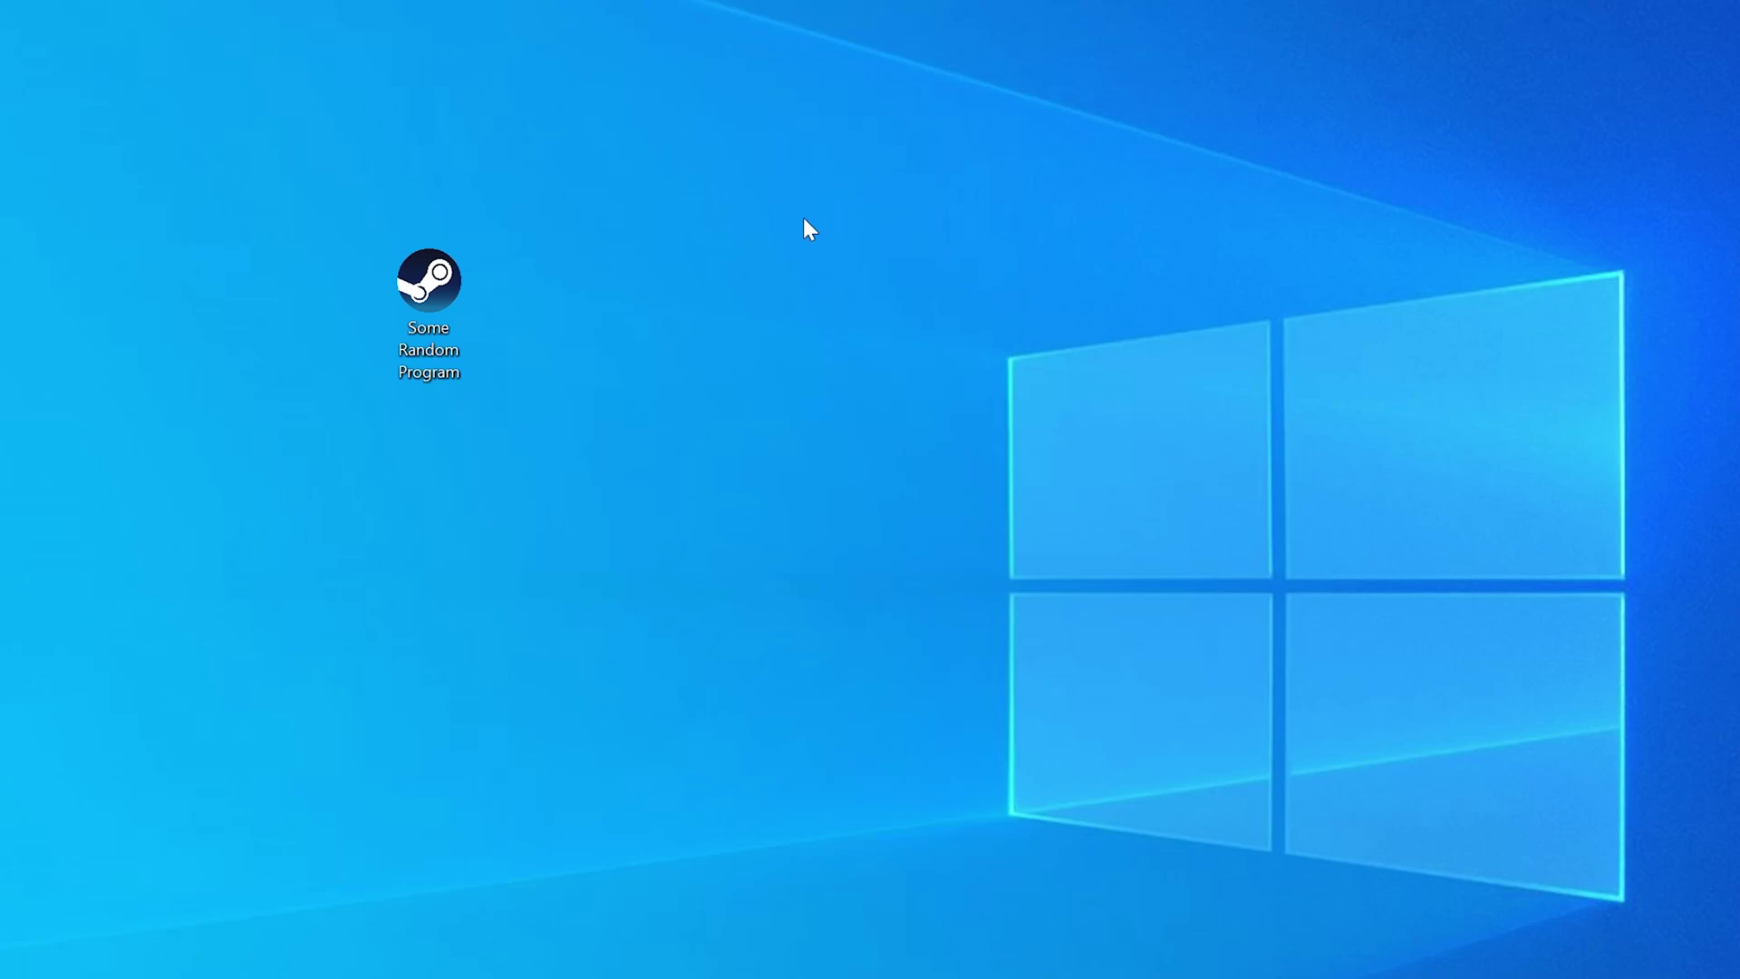
Step: Reproduce the DLL error, then view the System page to confirm a 64-bit operating system
double_click(454, 290)
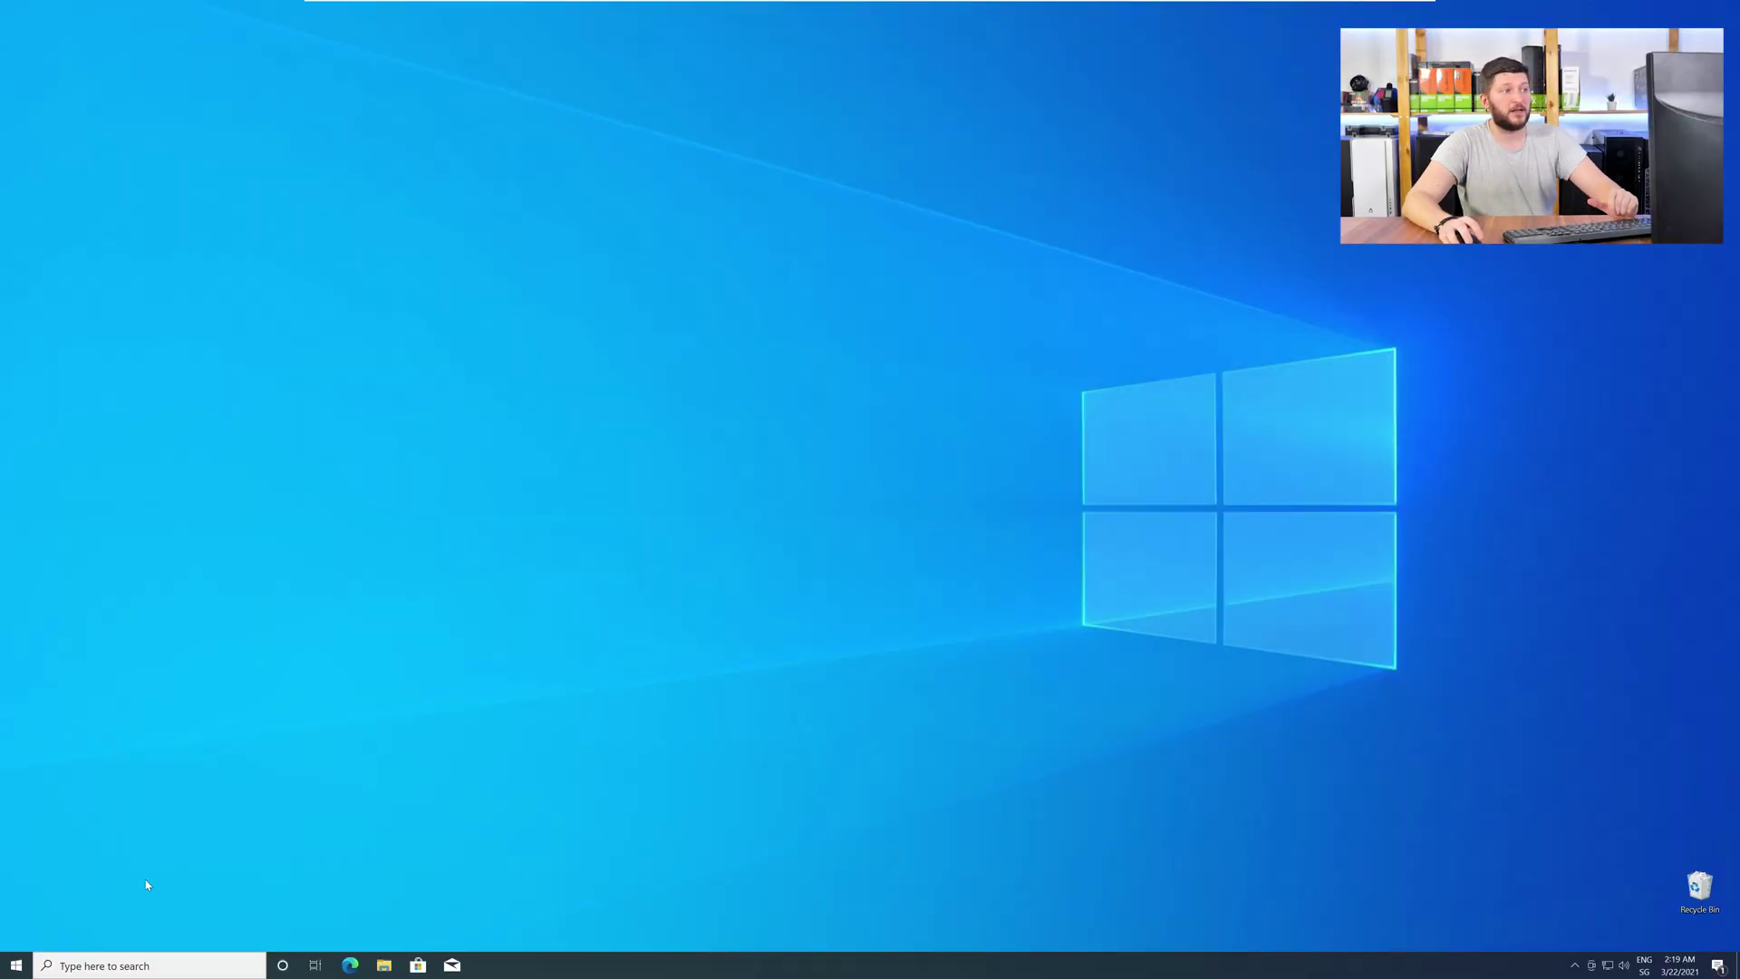
right_click(11, 968)
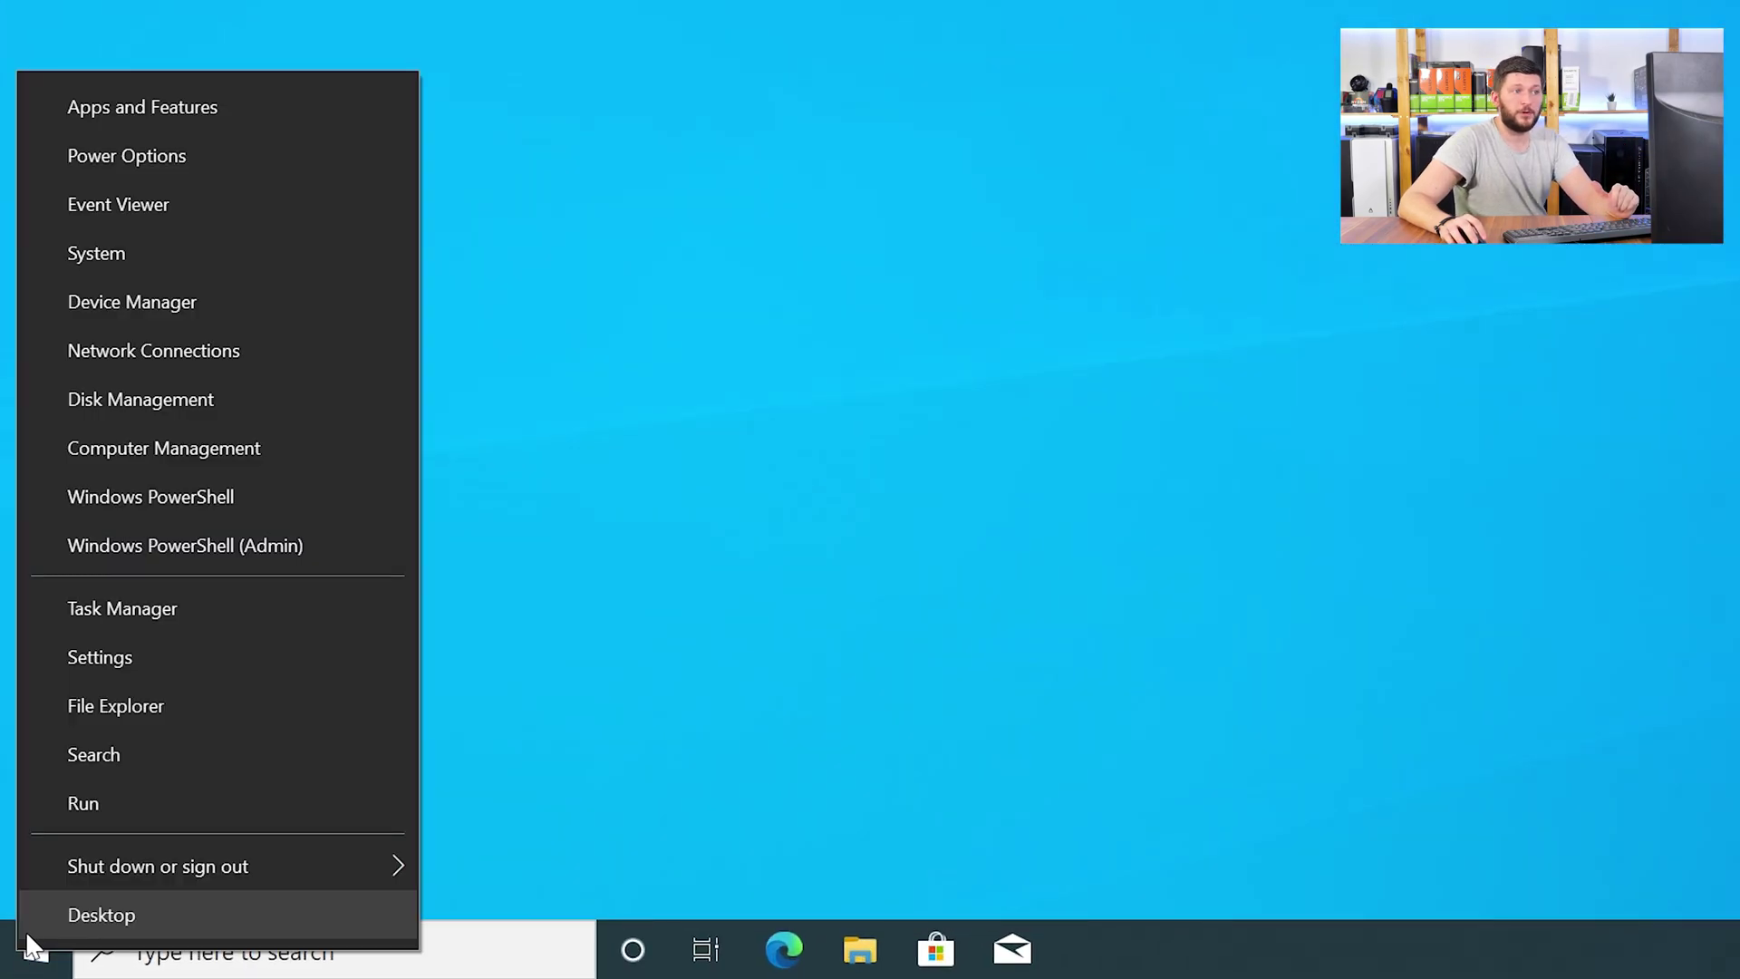
left_click(206, 254)
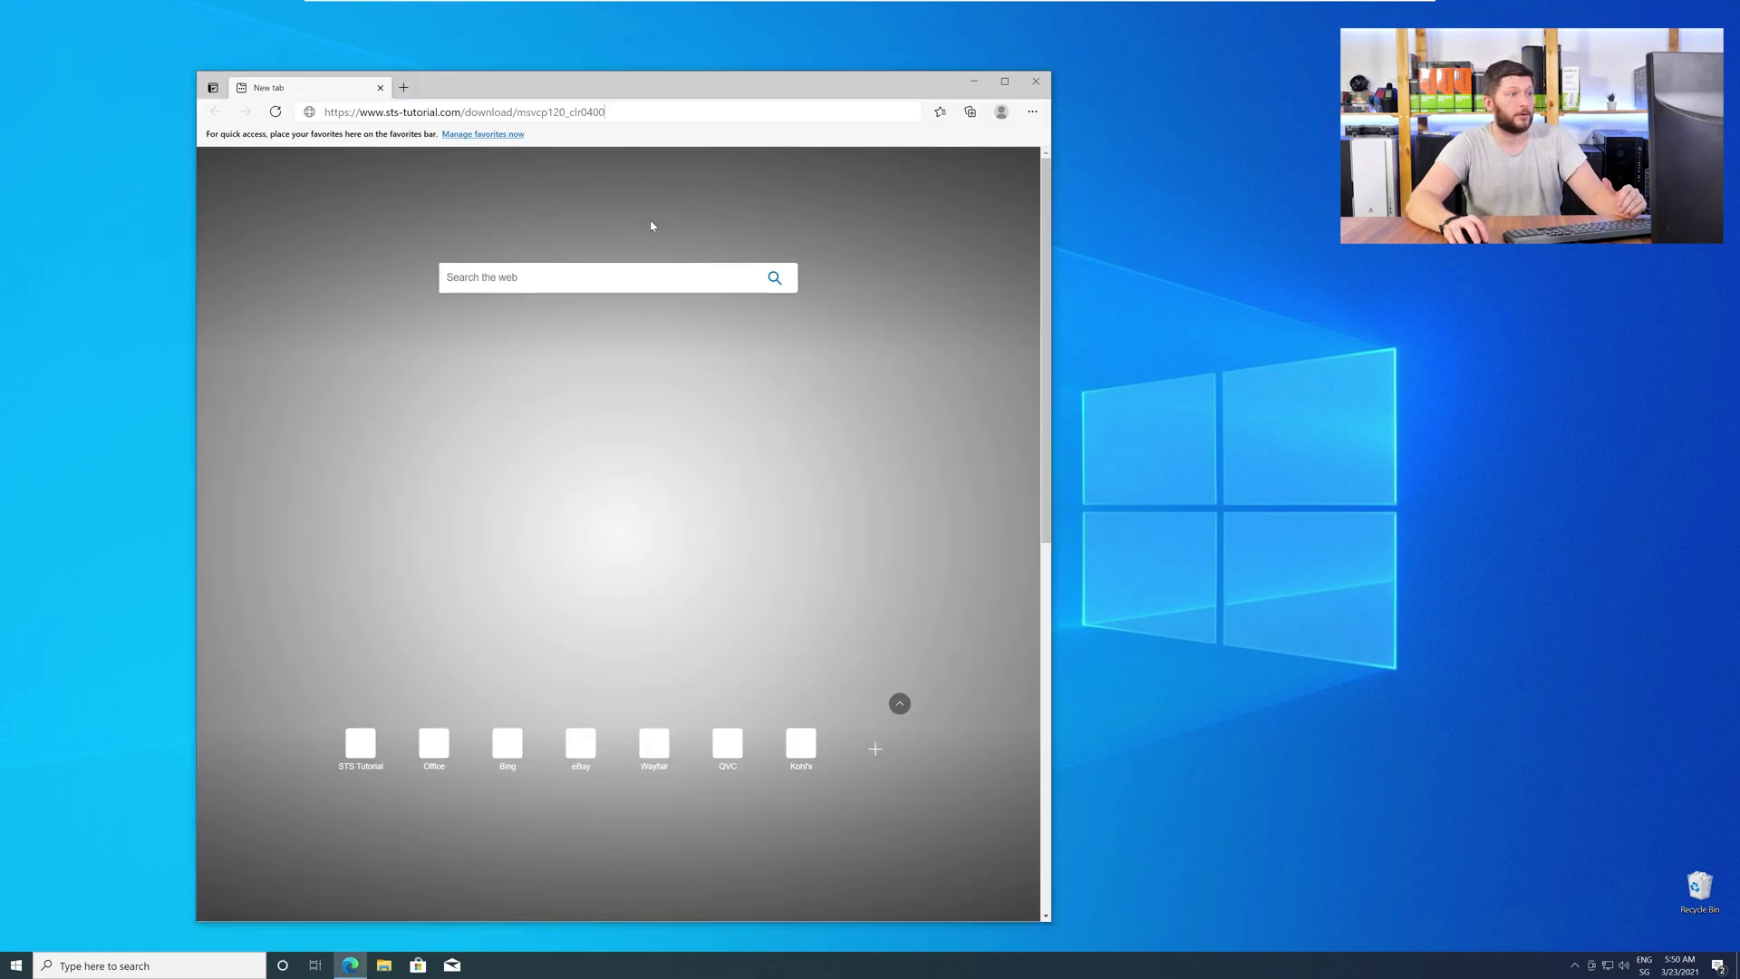
Step: Load the STS Tutorial msvcp120_clr0400.dll download page in the browser
key("Return")
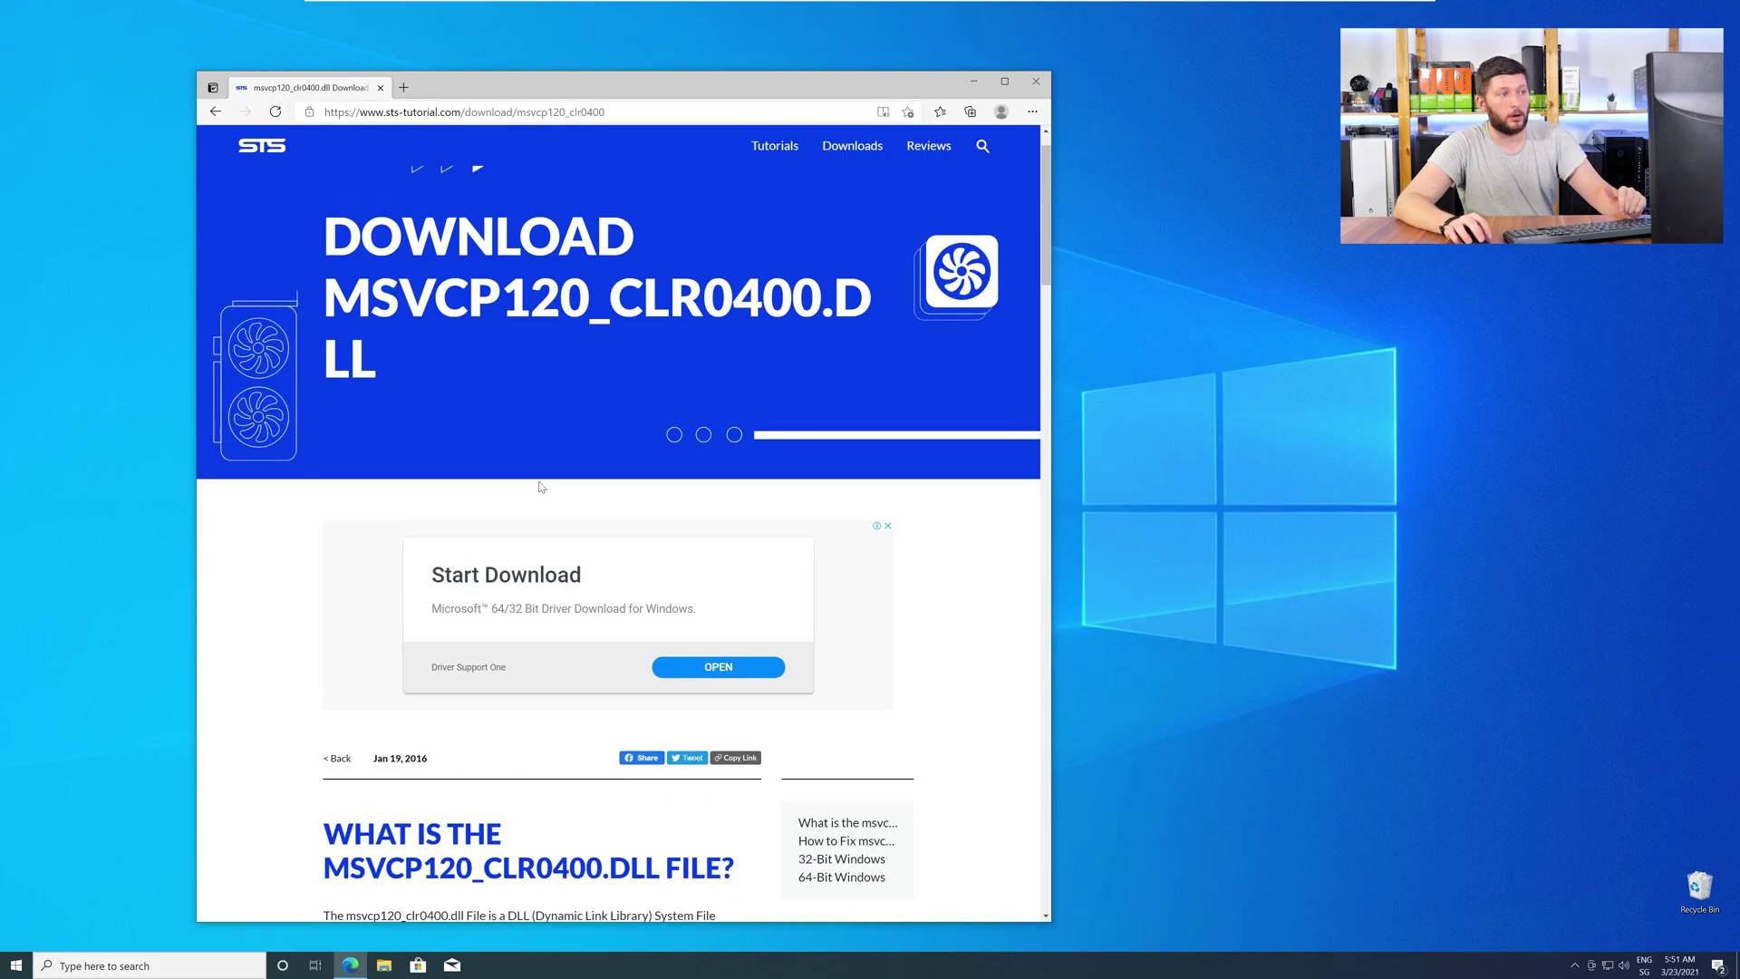
scroll(545, 559, "down", 3)
scroll(545, 558, "down", 5)
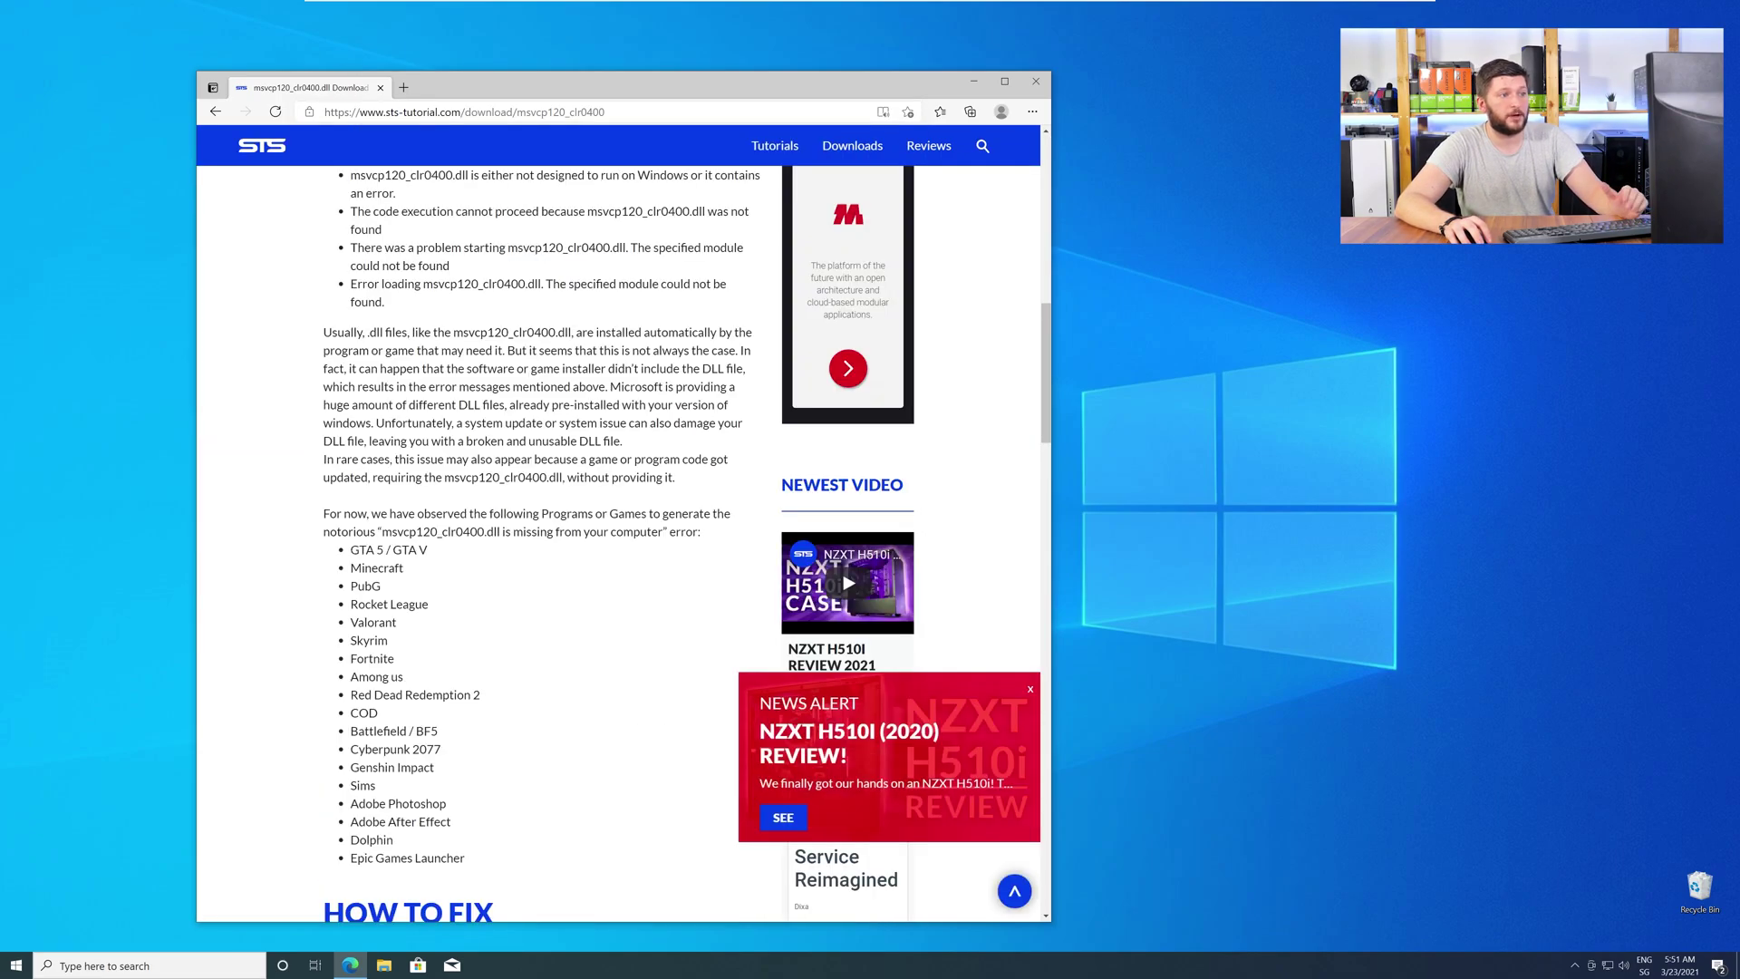
scroll(540, 487, "down", 1)
scroll(540, 487, "down", 5)
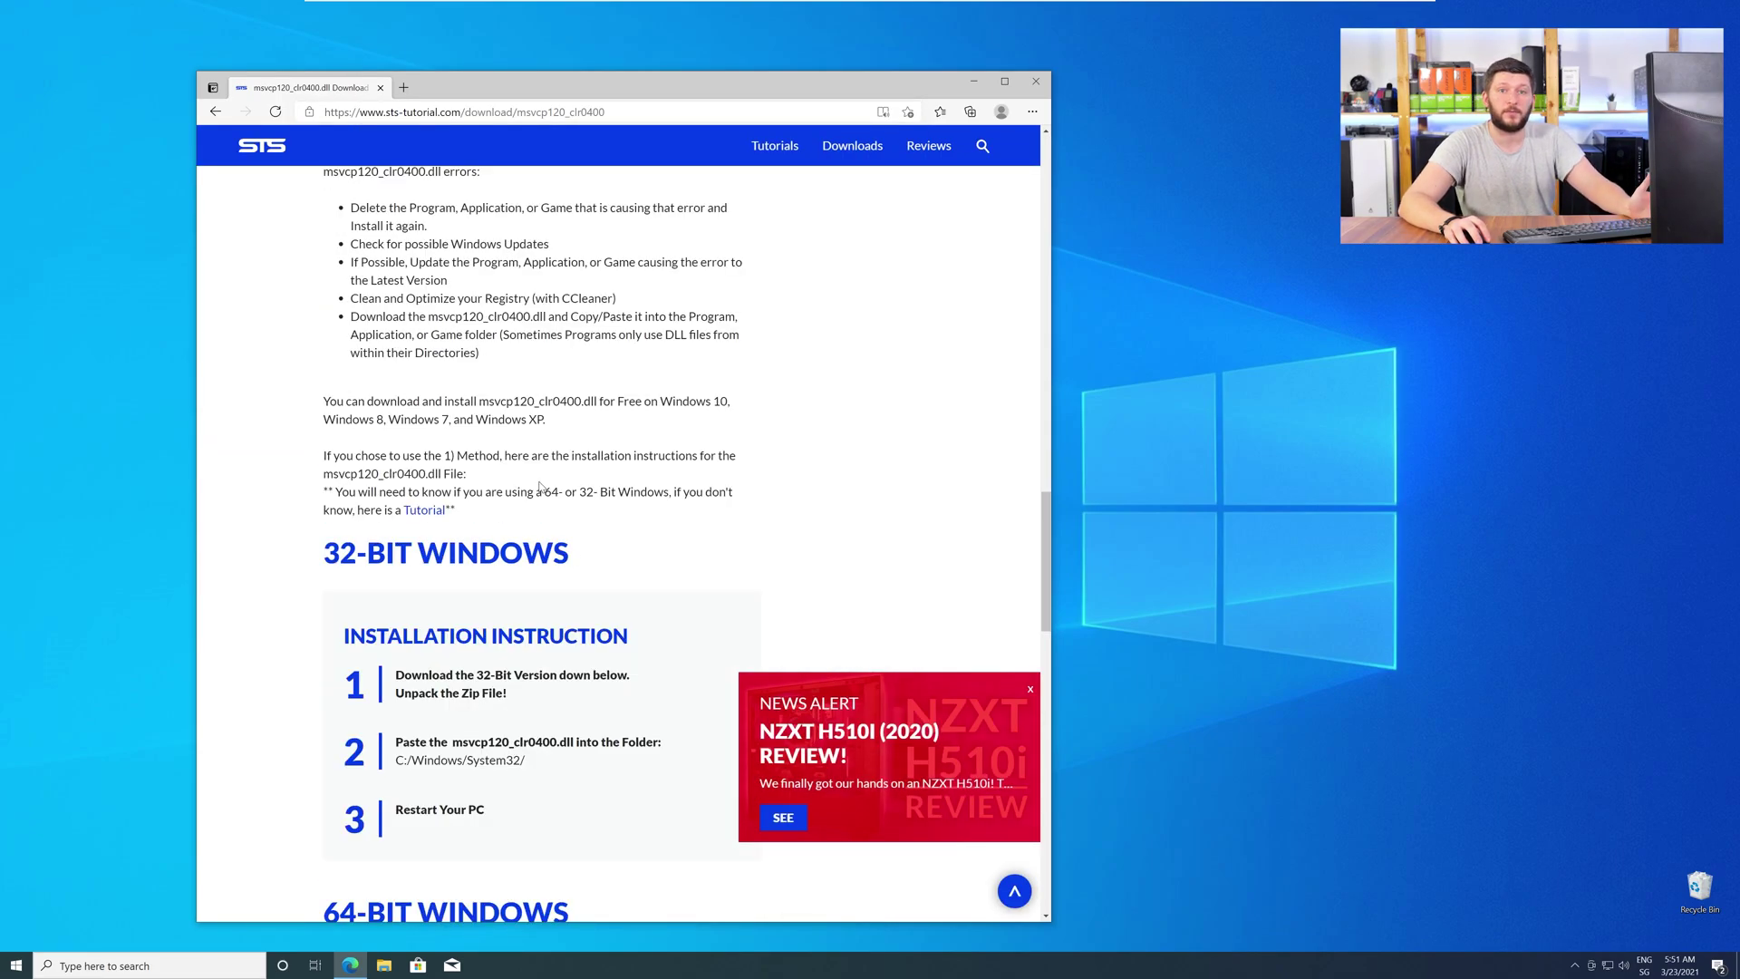
scroll(540, 488, "down", 5)
scroll(739, 490, "down", 3)
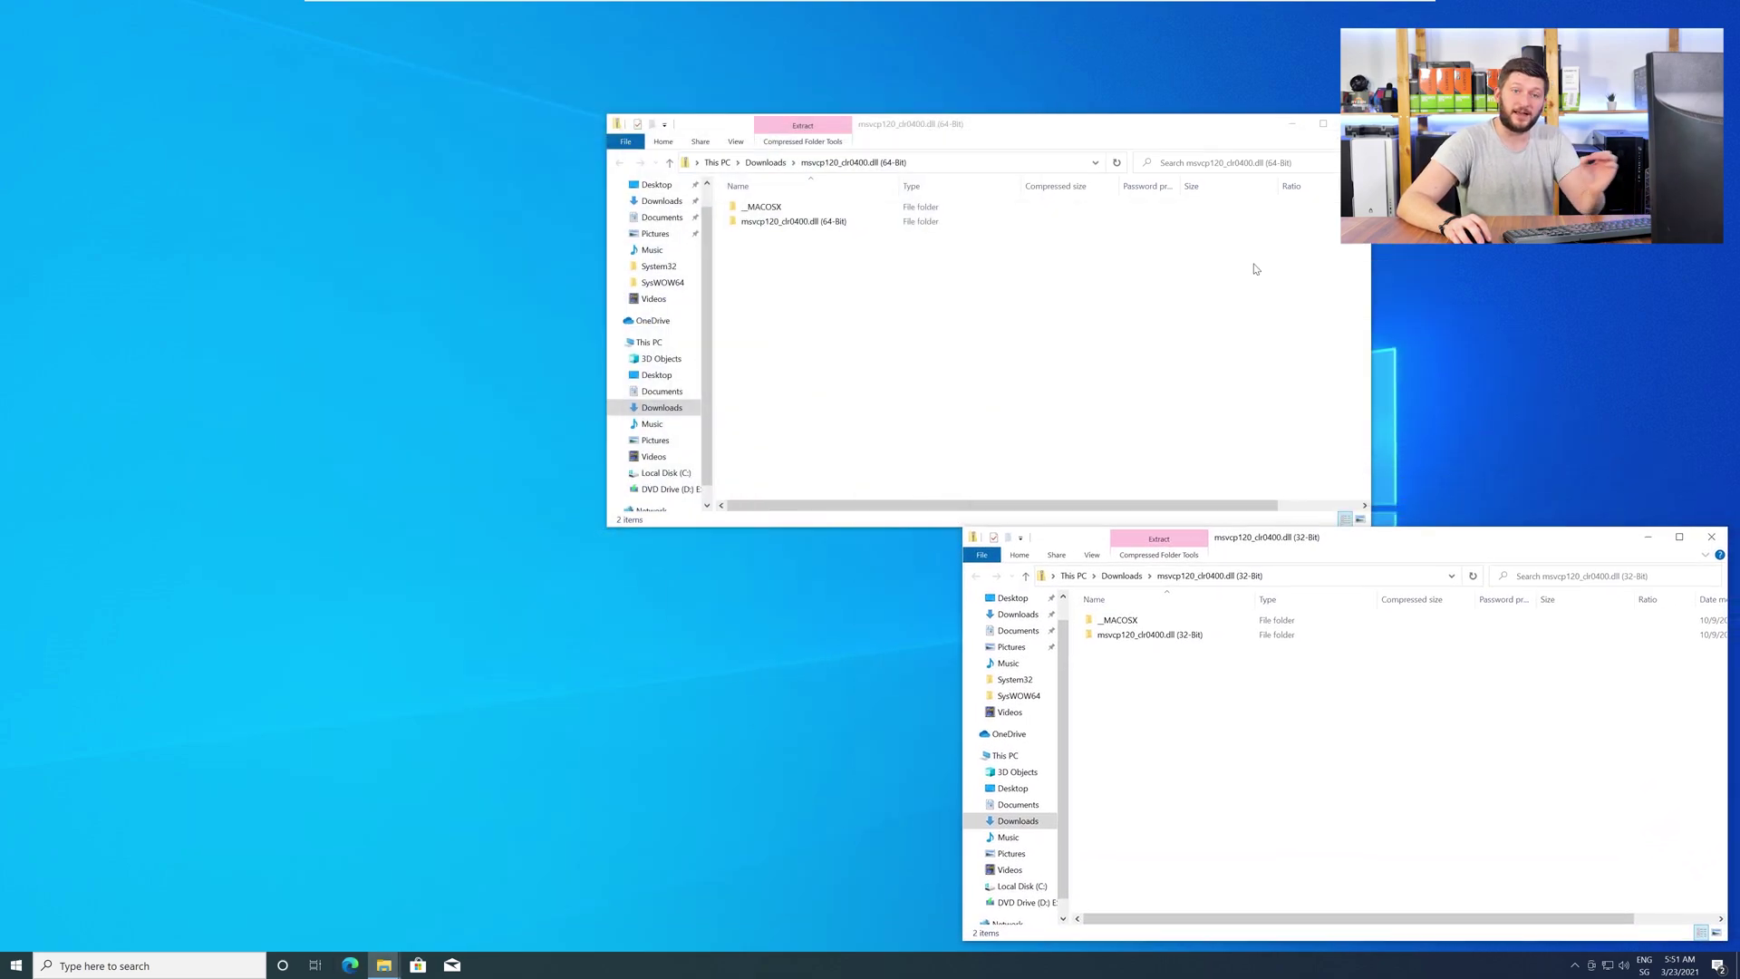
Step: Reveal both extracted DLLs and browse a new Explorer window to C:\Windows
mouse_move(990, 134)
left_mouse_down()
mouse_move(498, 494)
mouse_move(512, 548)
left_mouse_up()
double_click(304, 635)
double_click(1149, 633)
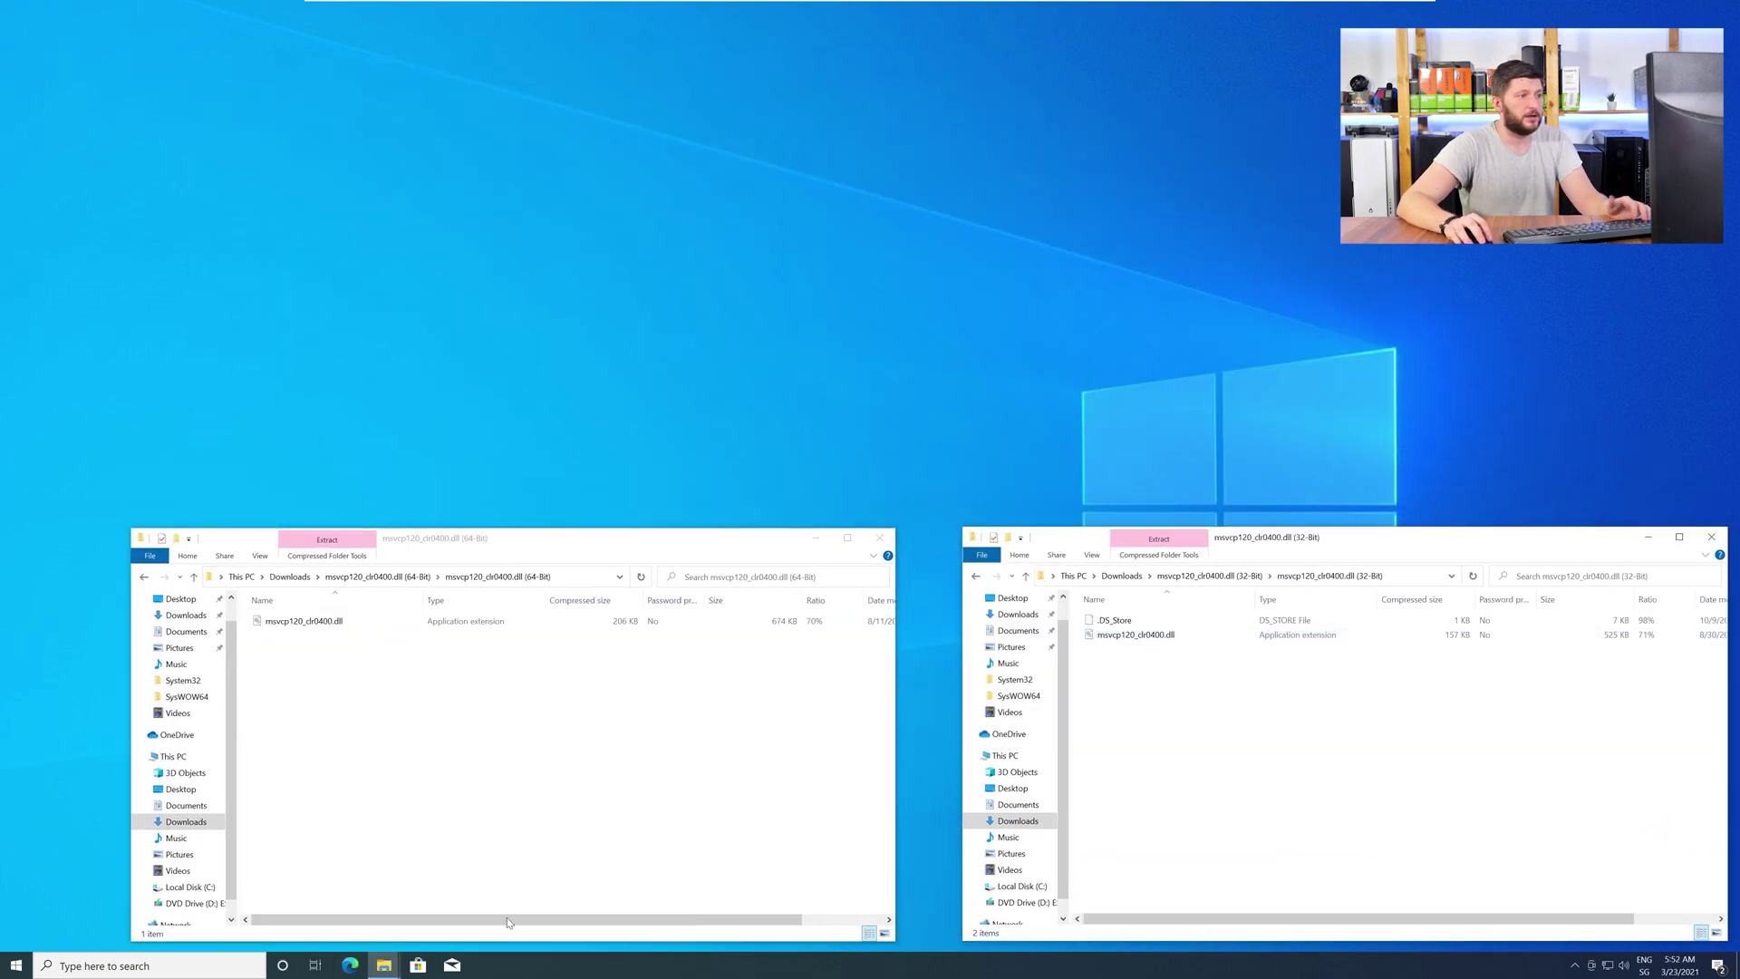
left_click(379, 962)
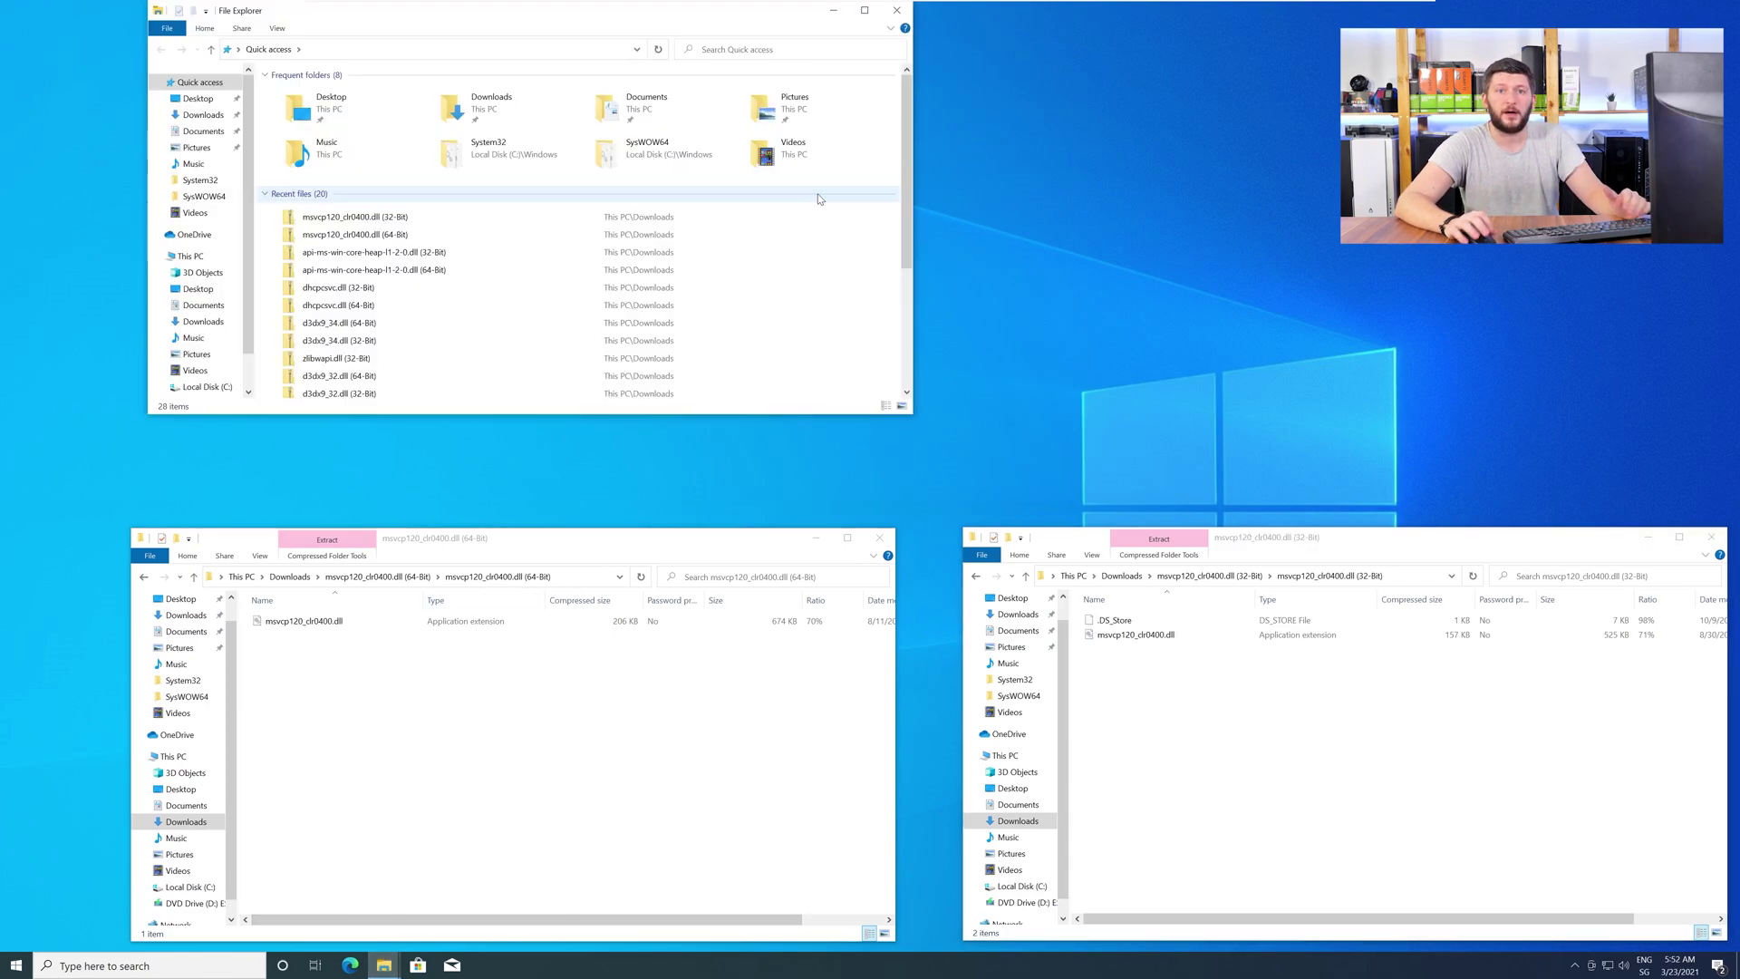
left_click_drag(726, 17, 1097, 99)
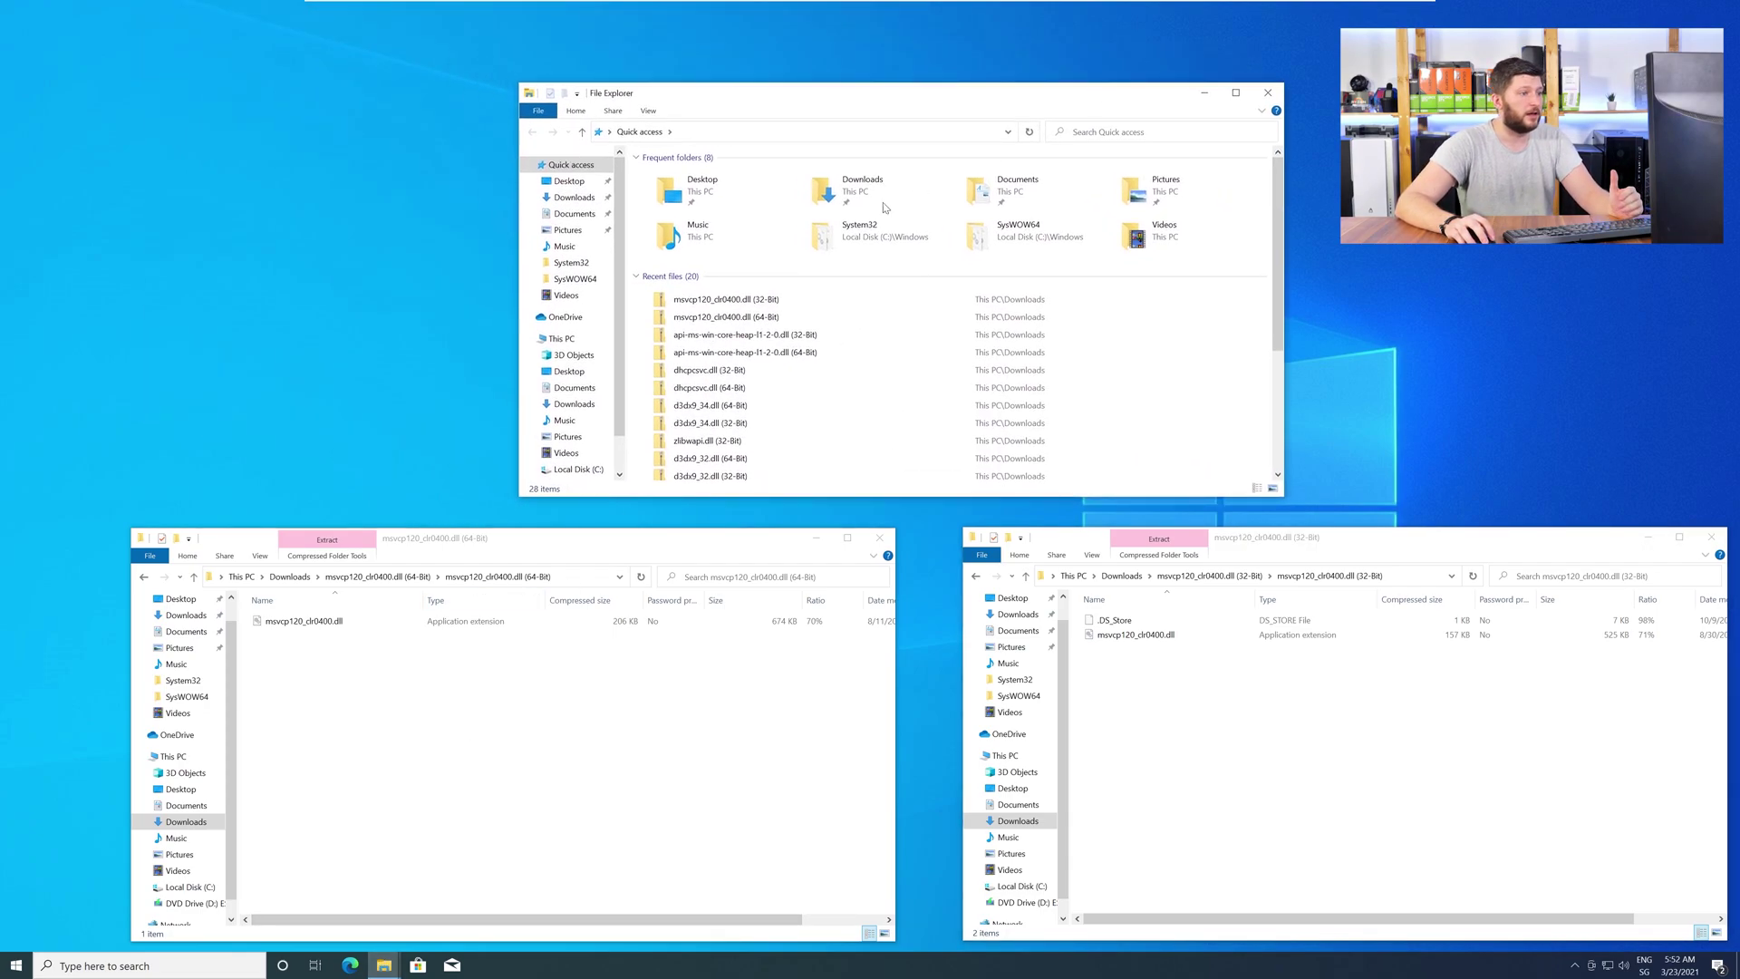
left_click(561, 340)
double_click(681, 326)
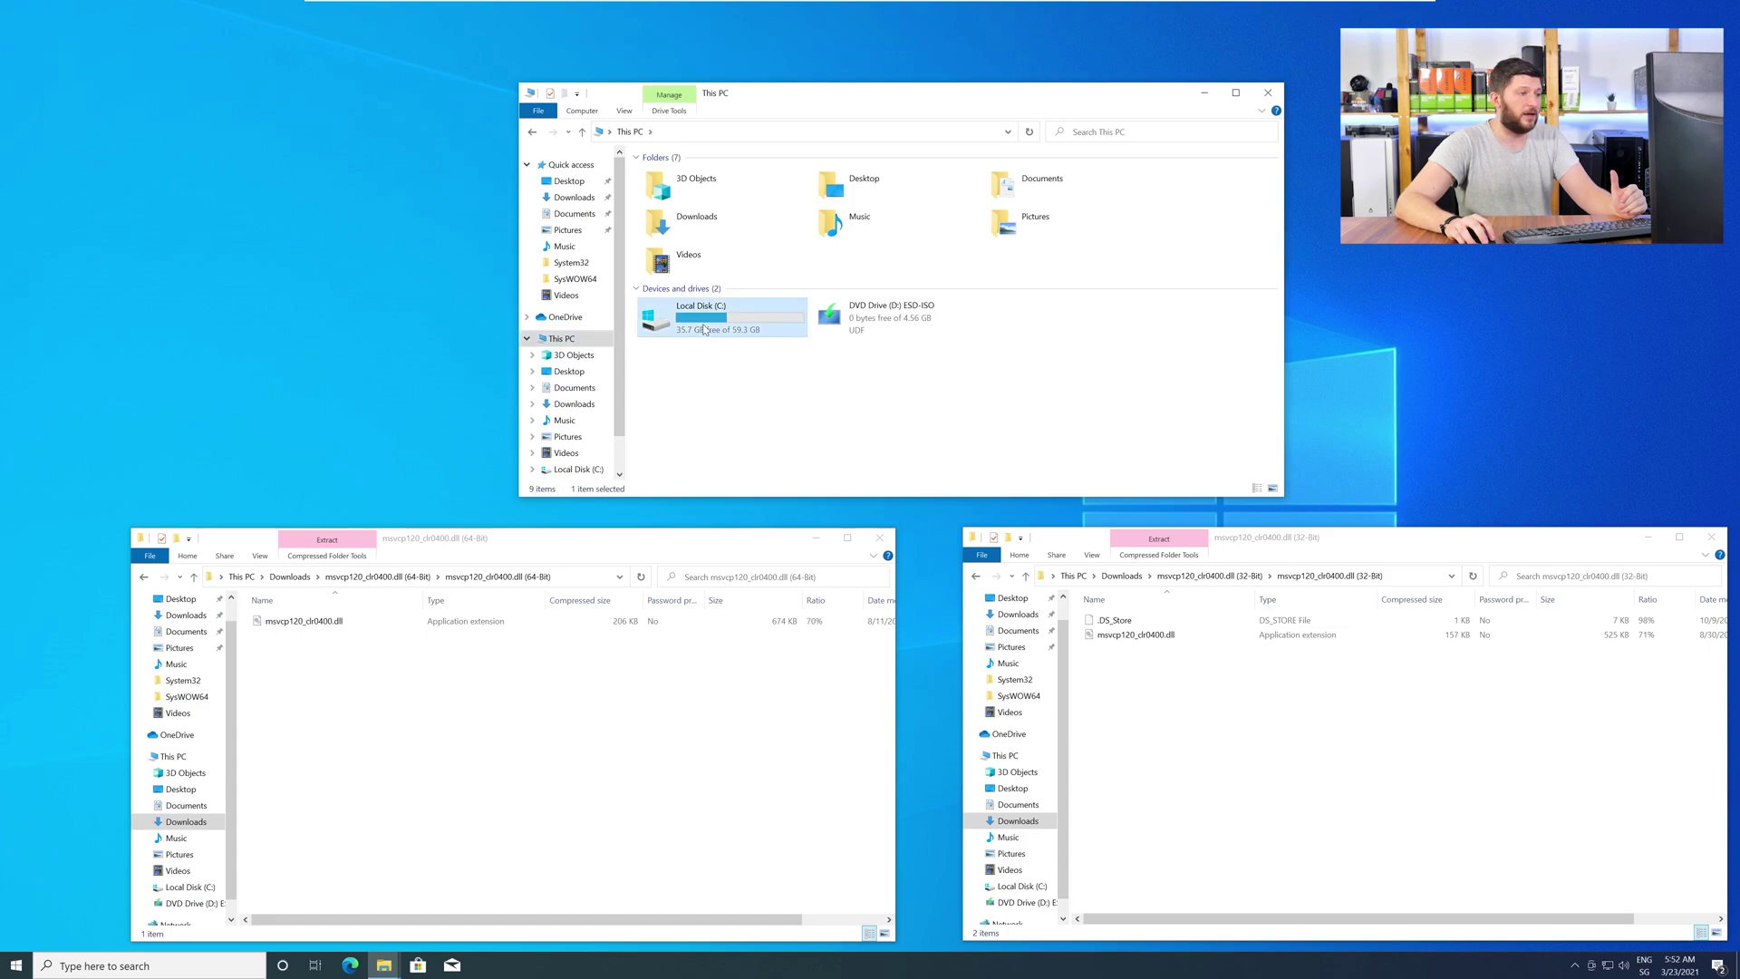
double_click(679, 239)
scroll(719, 327, "down", 5)
scroll(720, 326, "down", 5)
scroll(718, 324, "down", 5)
Step: Copy the 64-bit DLL into System32 and the 32-bit DLL into SysWOW64, replacing existing files
left_click(687, 242)
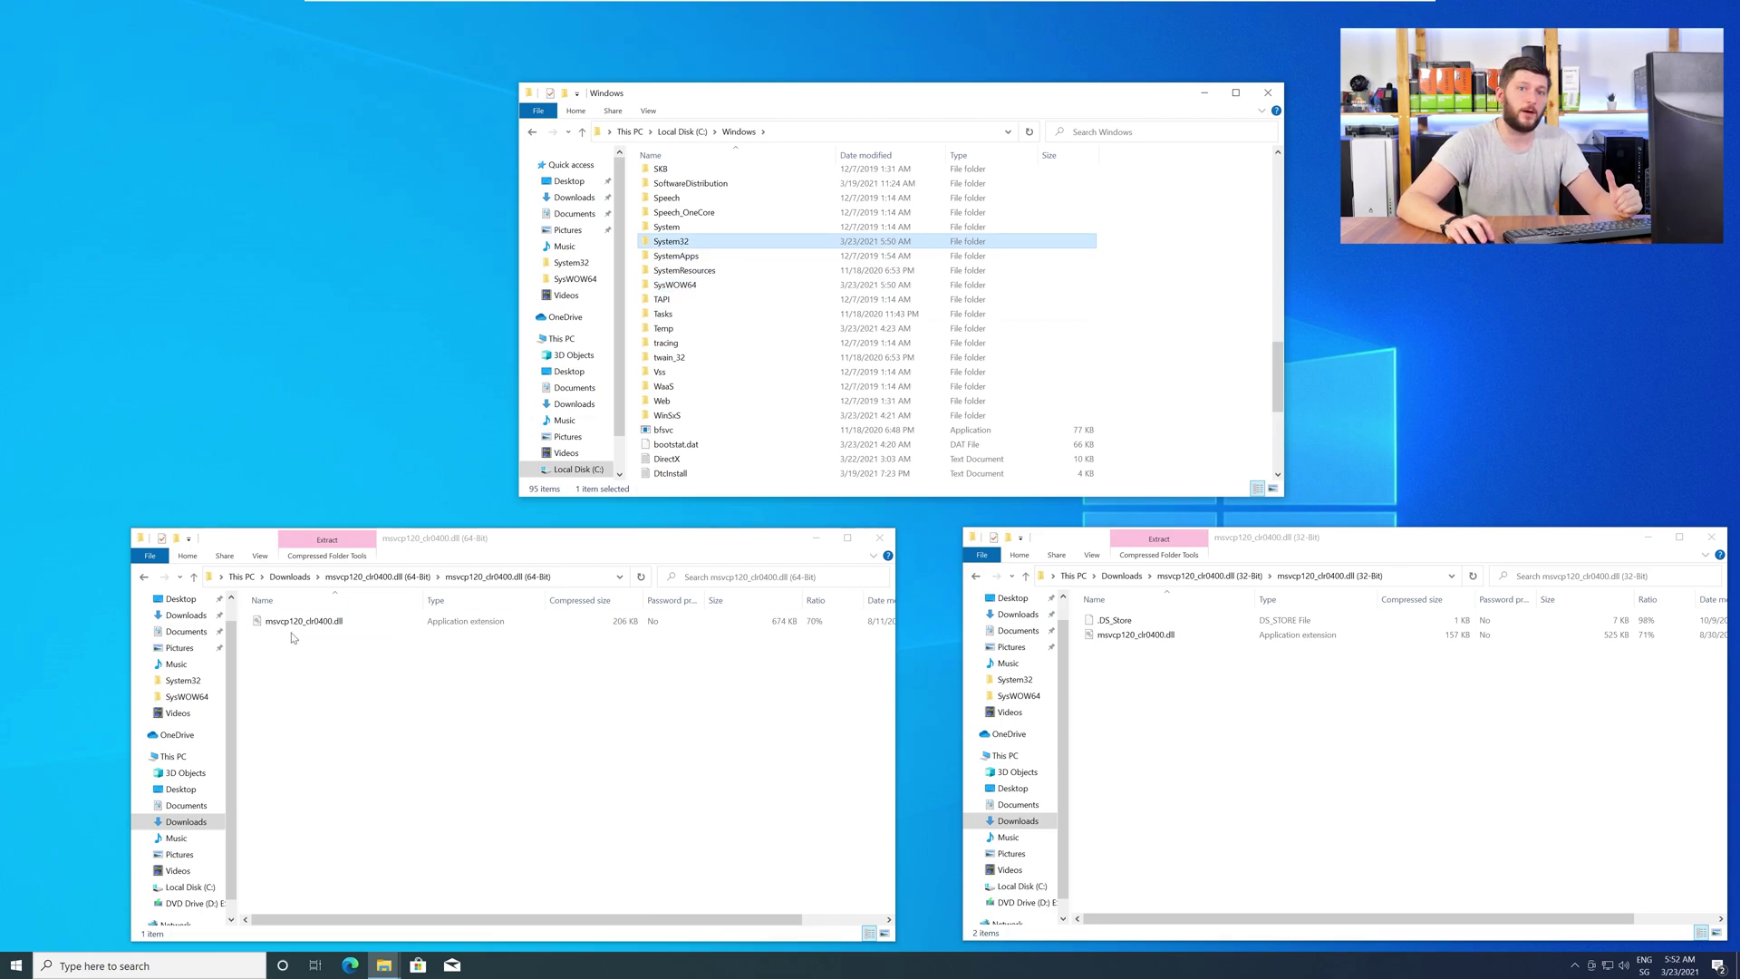
left_click_drag(299, 621, 677, 243)
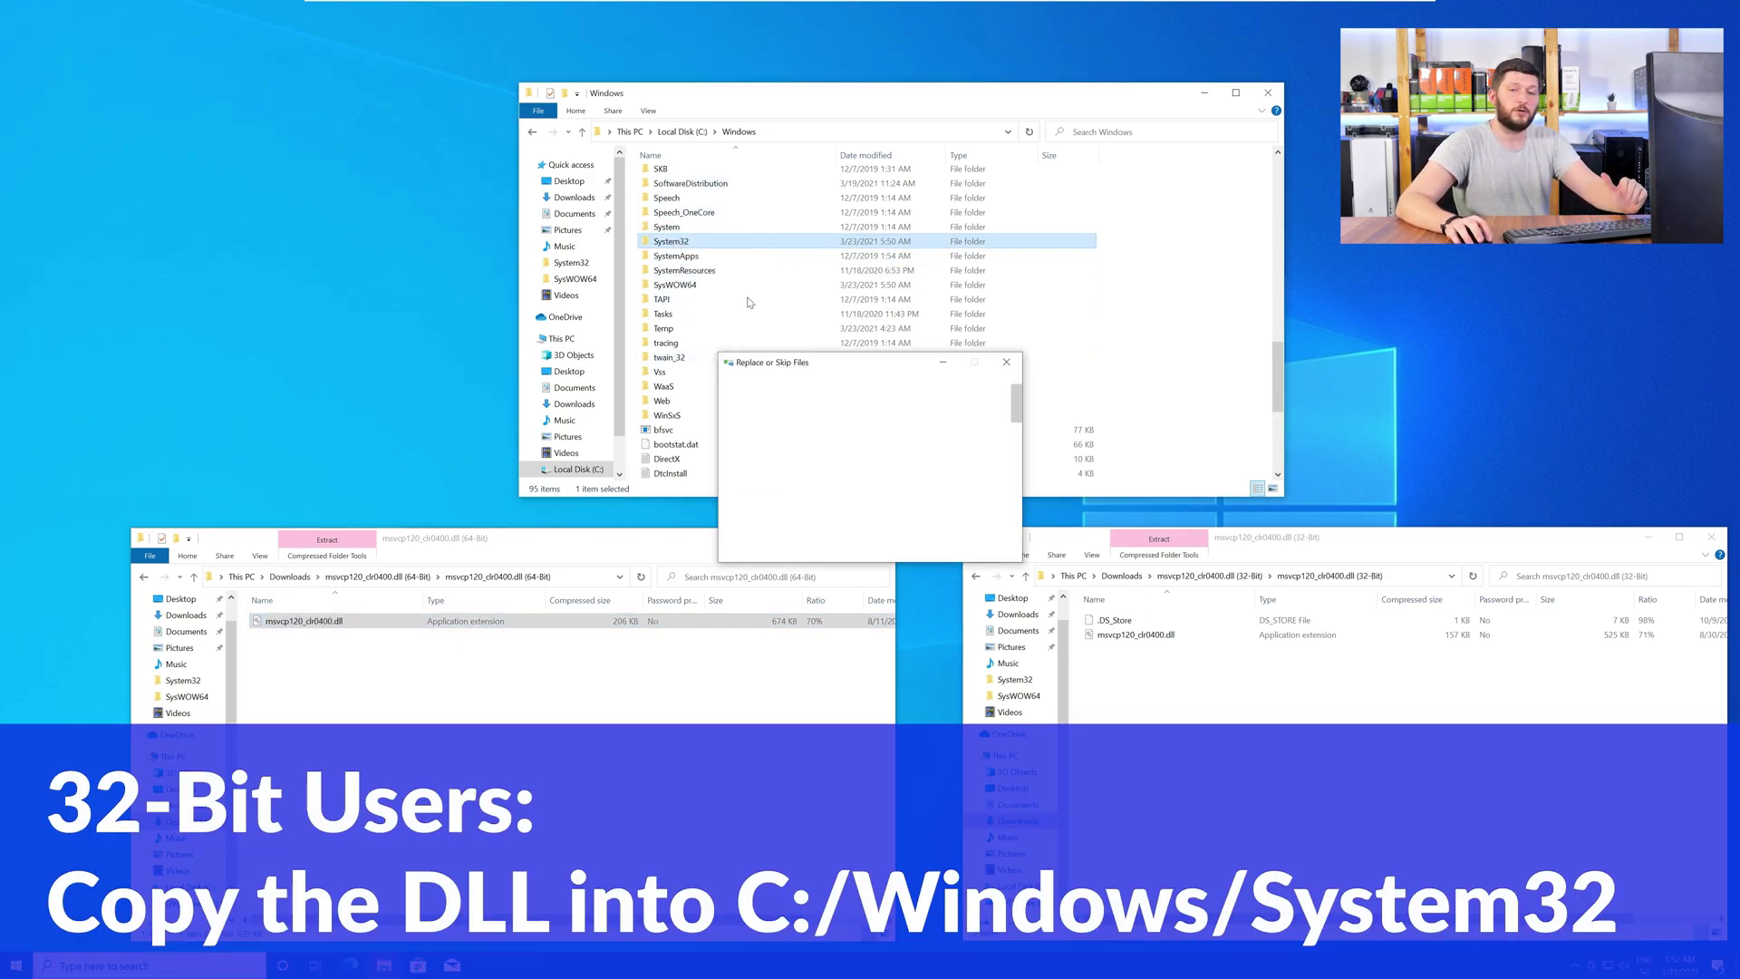
left_click(829, 453)
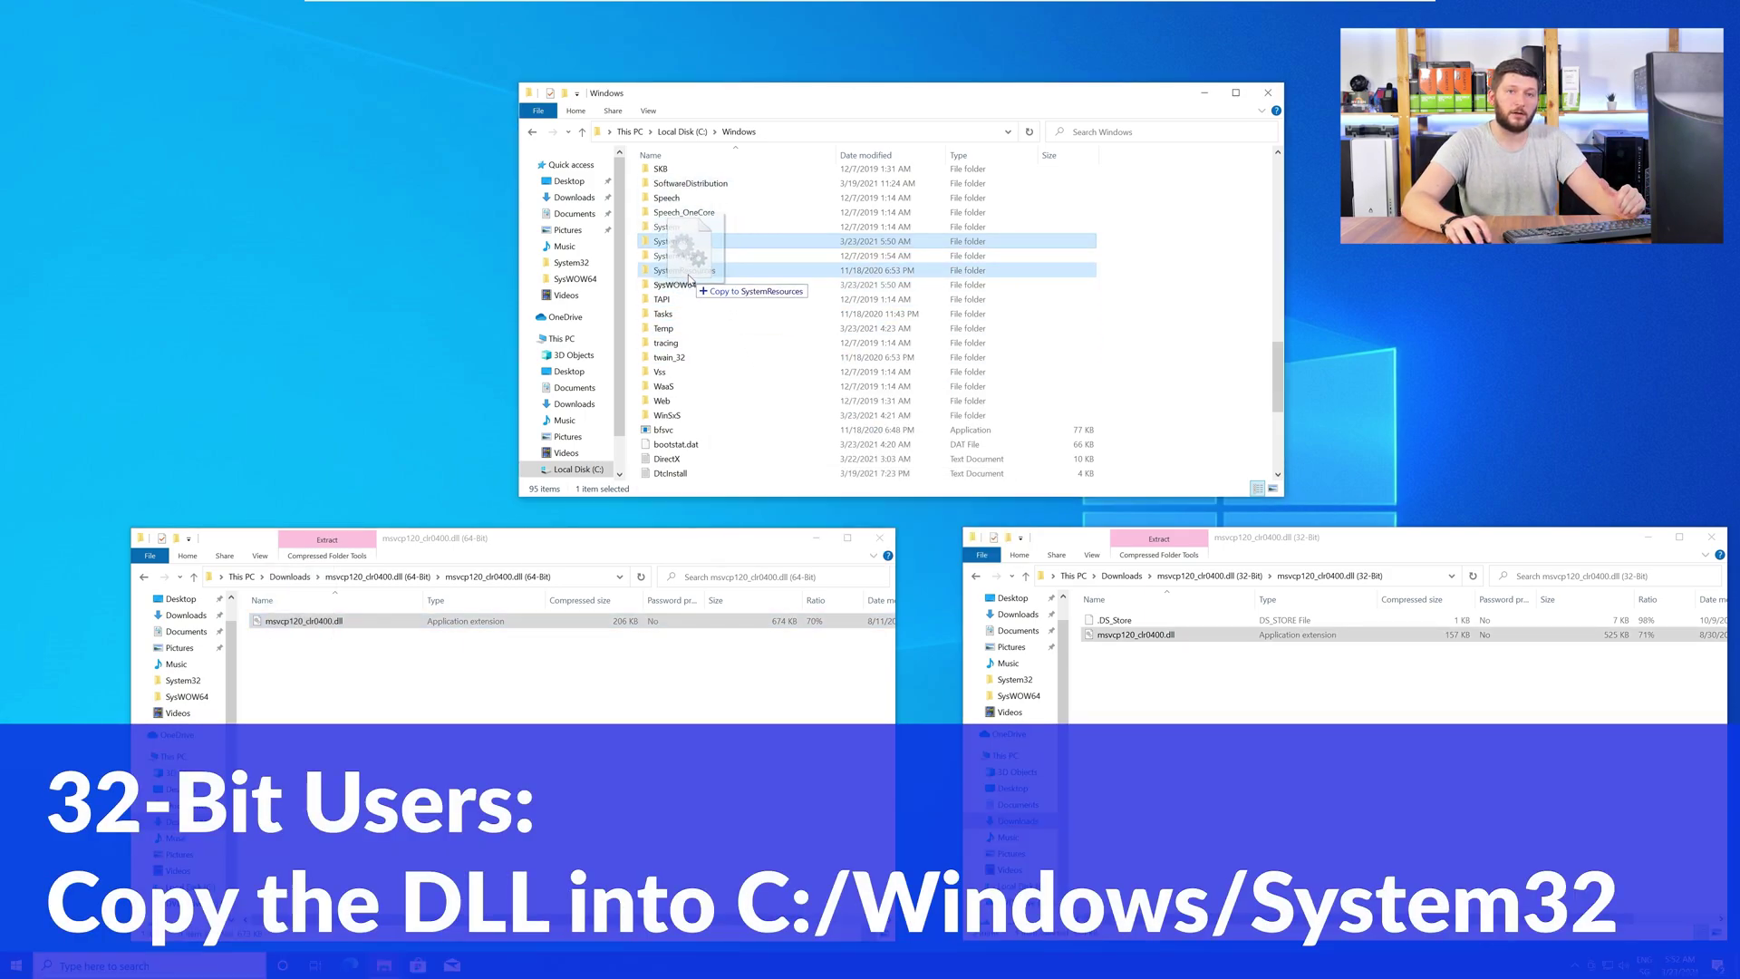
left_click_drag(1135, 634, 676, 284)
left_click(822, 451)
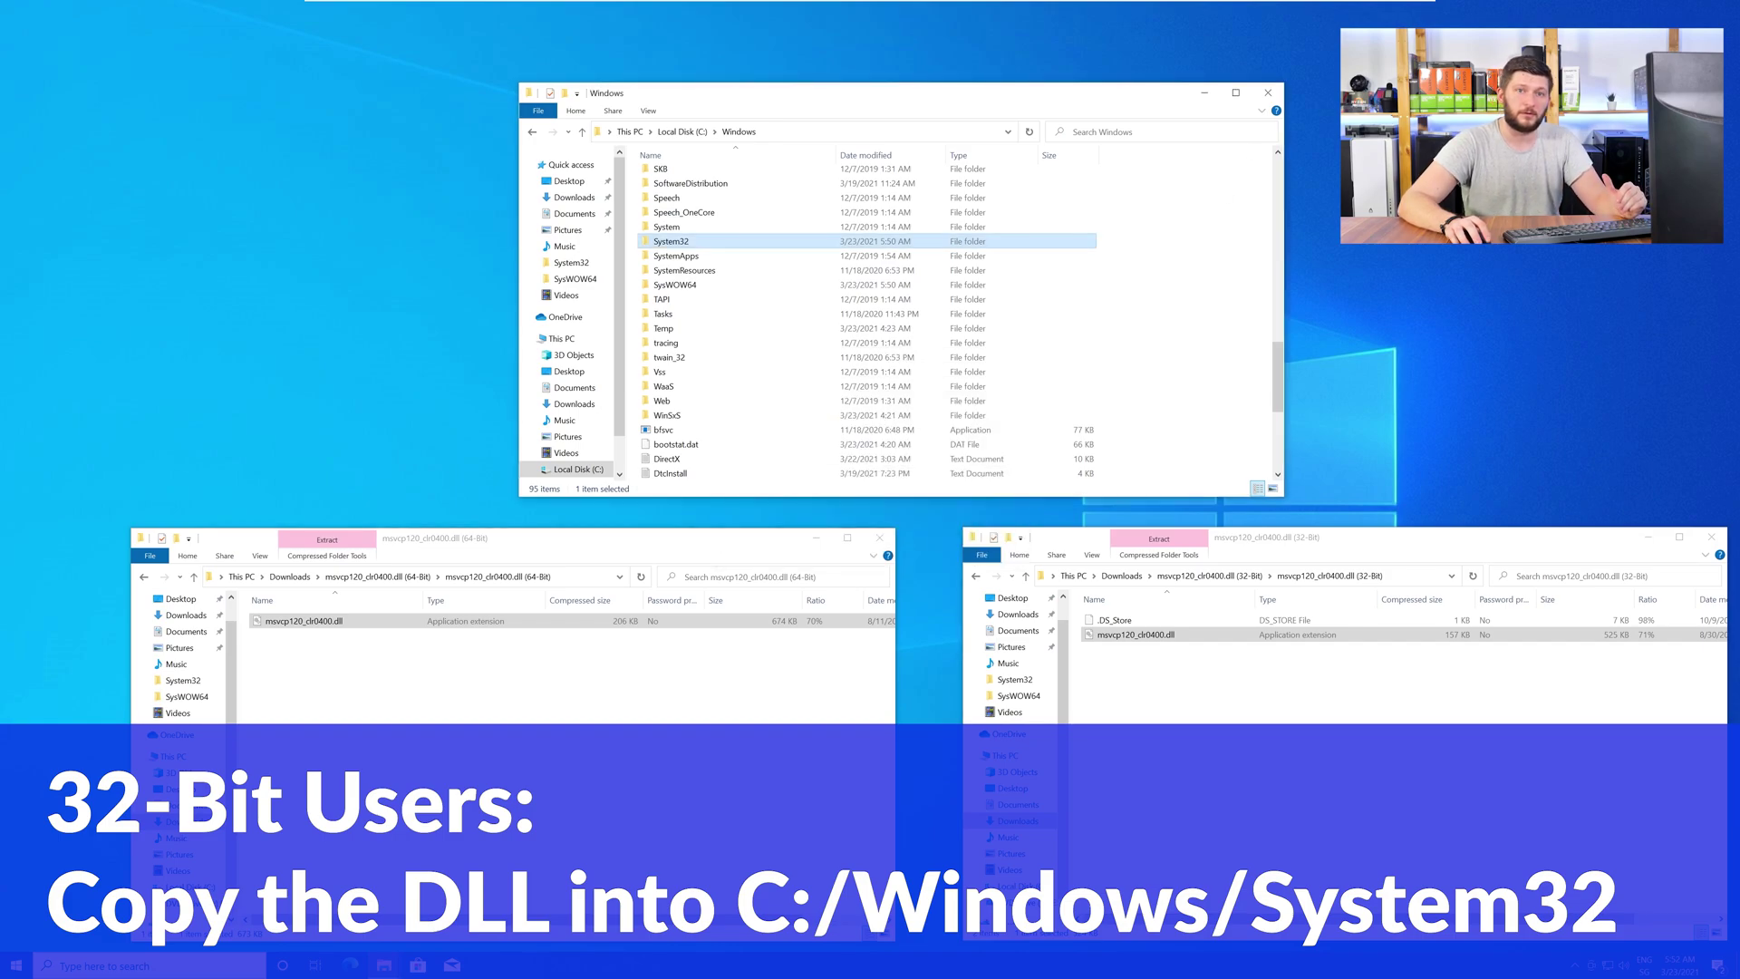
left_click(1271, 95)
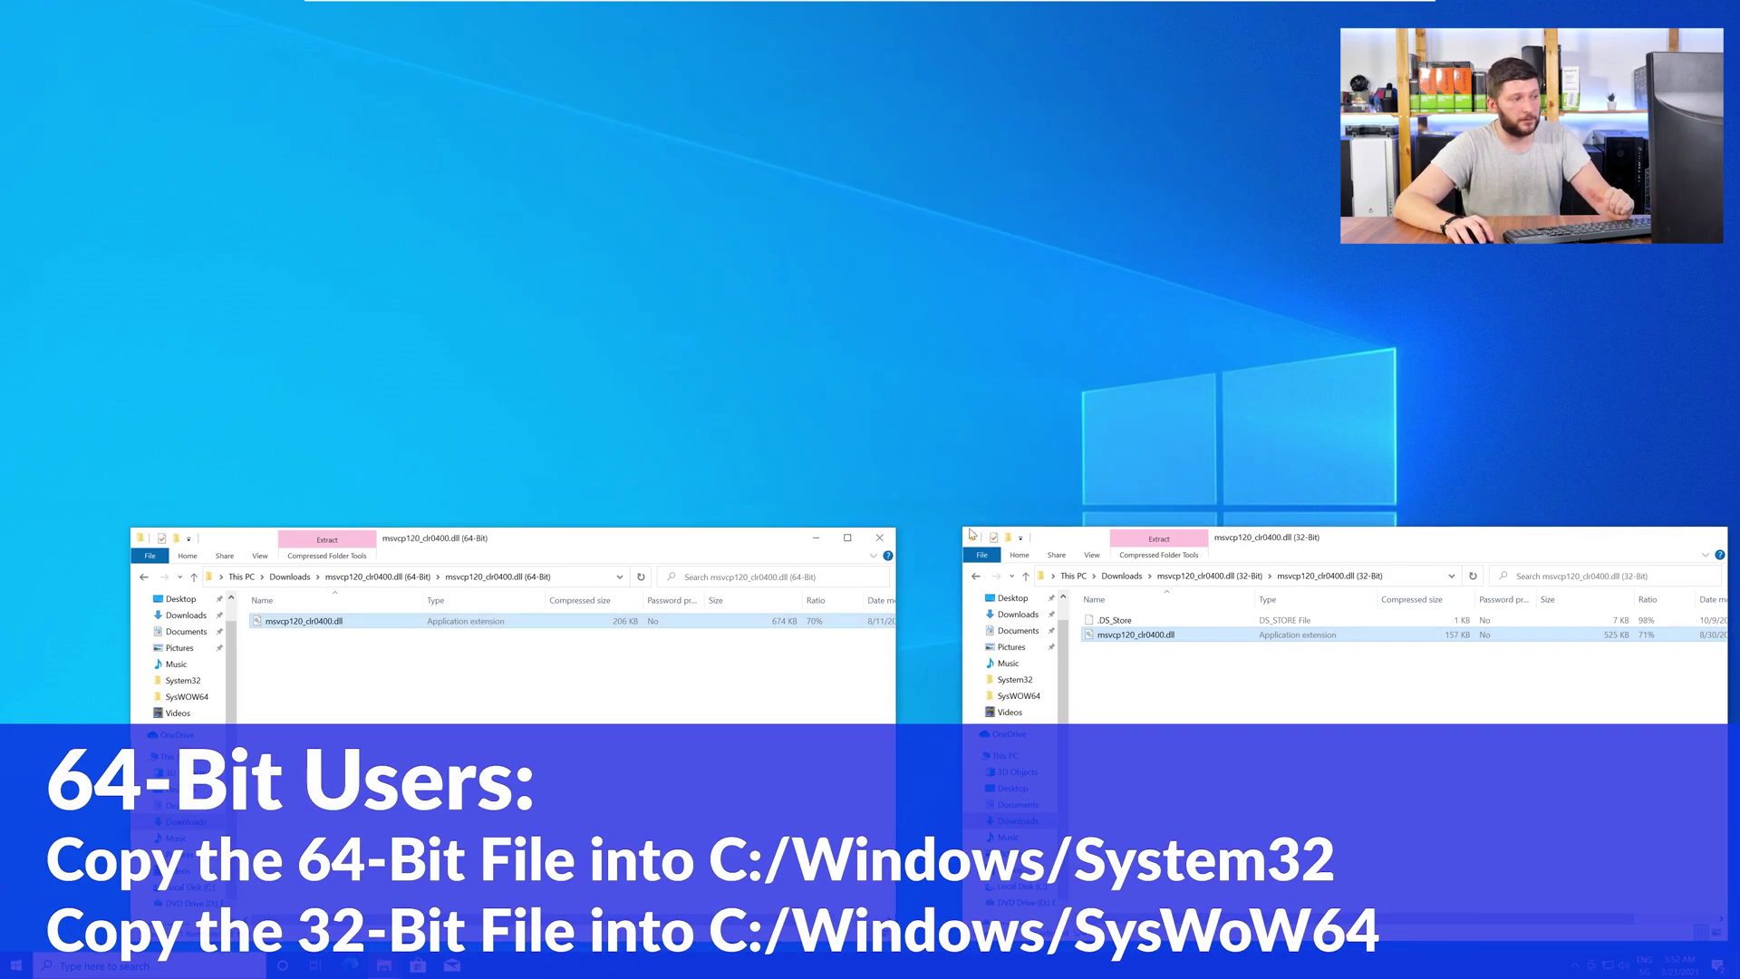
Step: Close the 32-bit archive Explorer window
left_click(1716, 537)
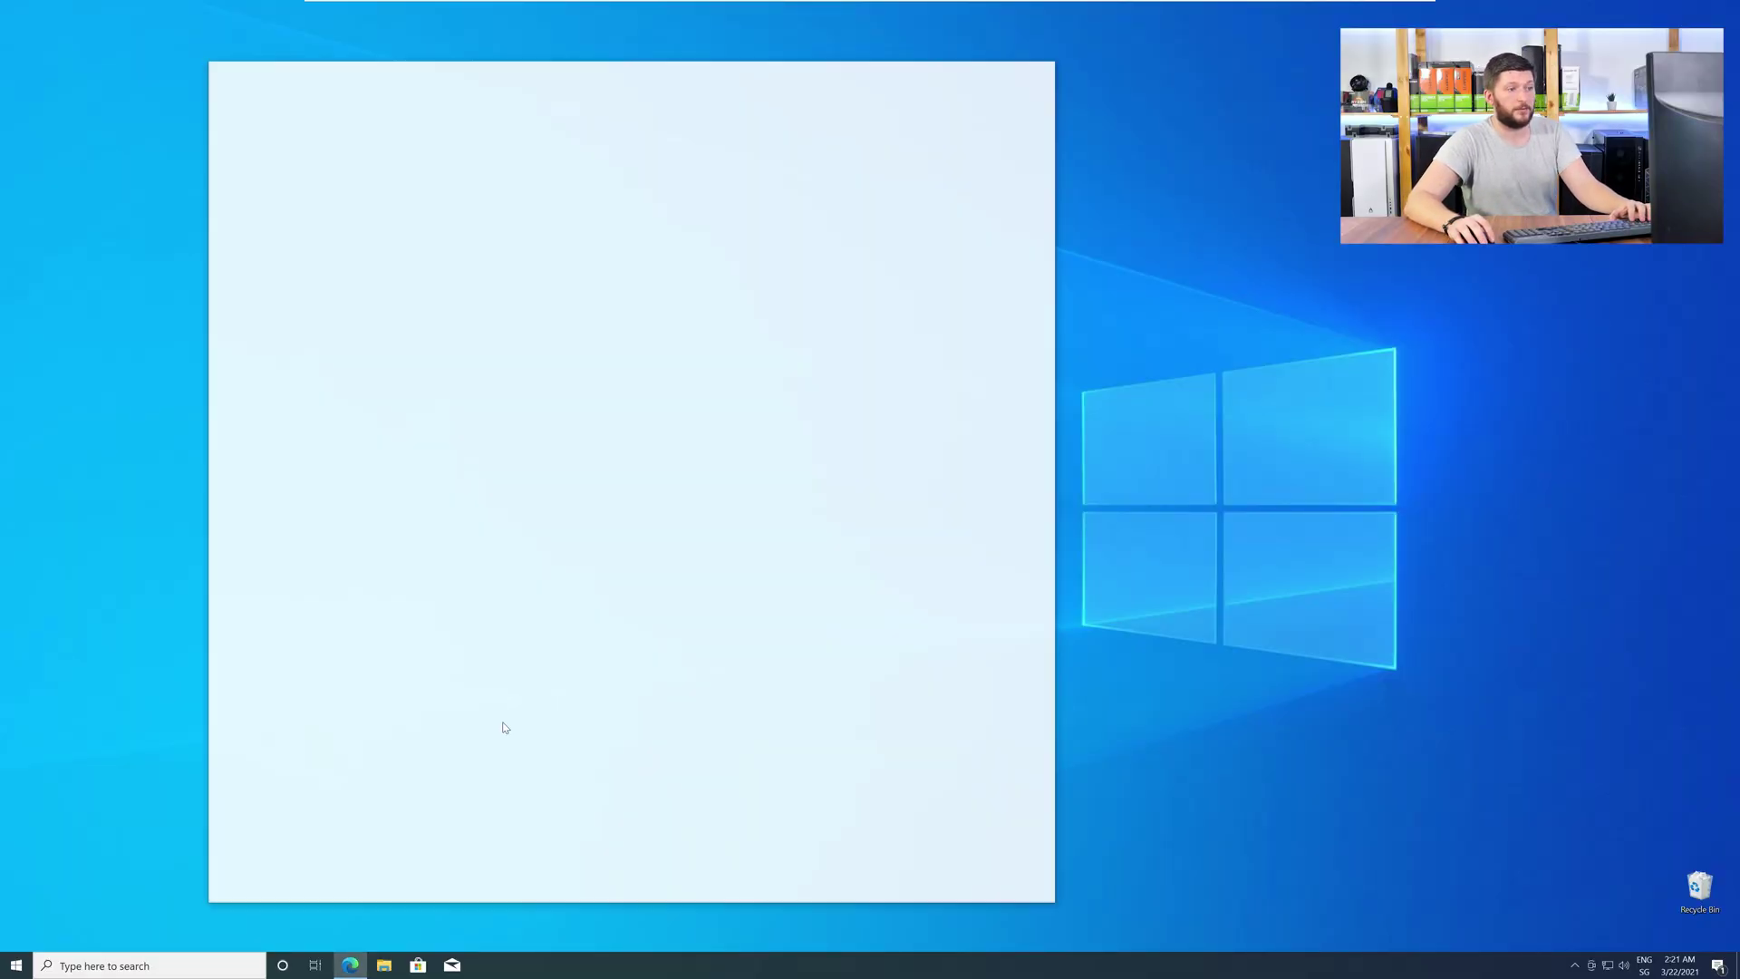
type("https://www.sts-tutorial.com/download/credistributable2019")
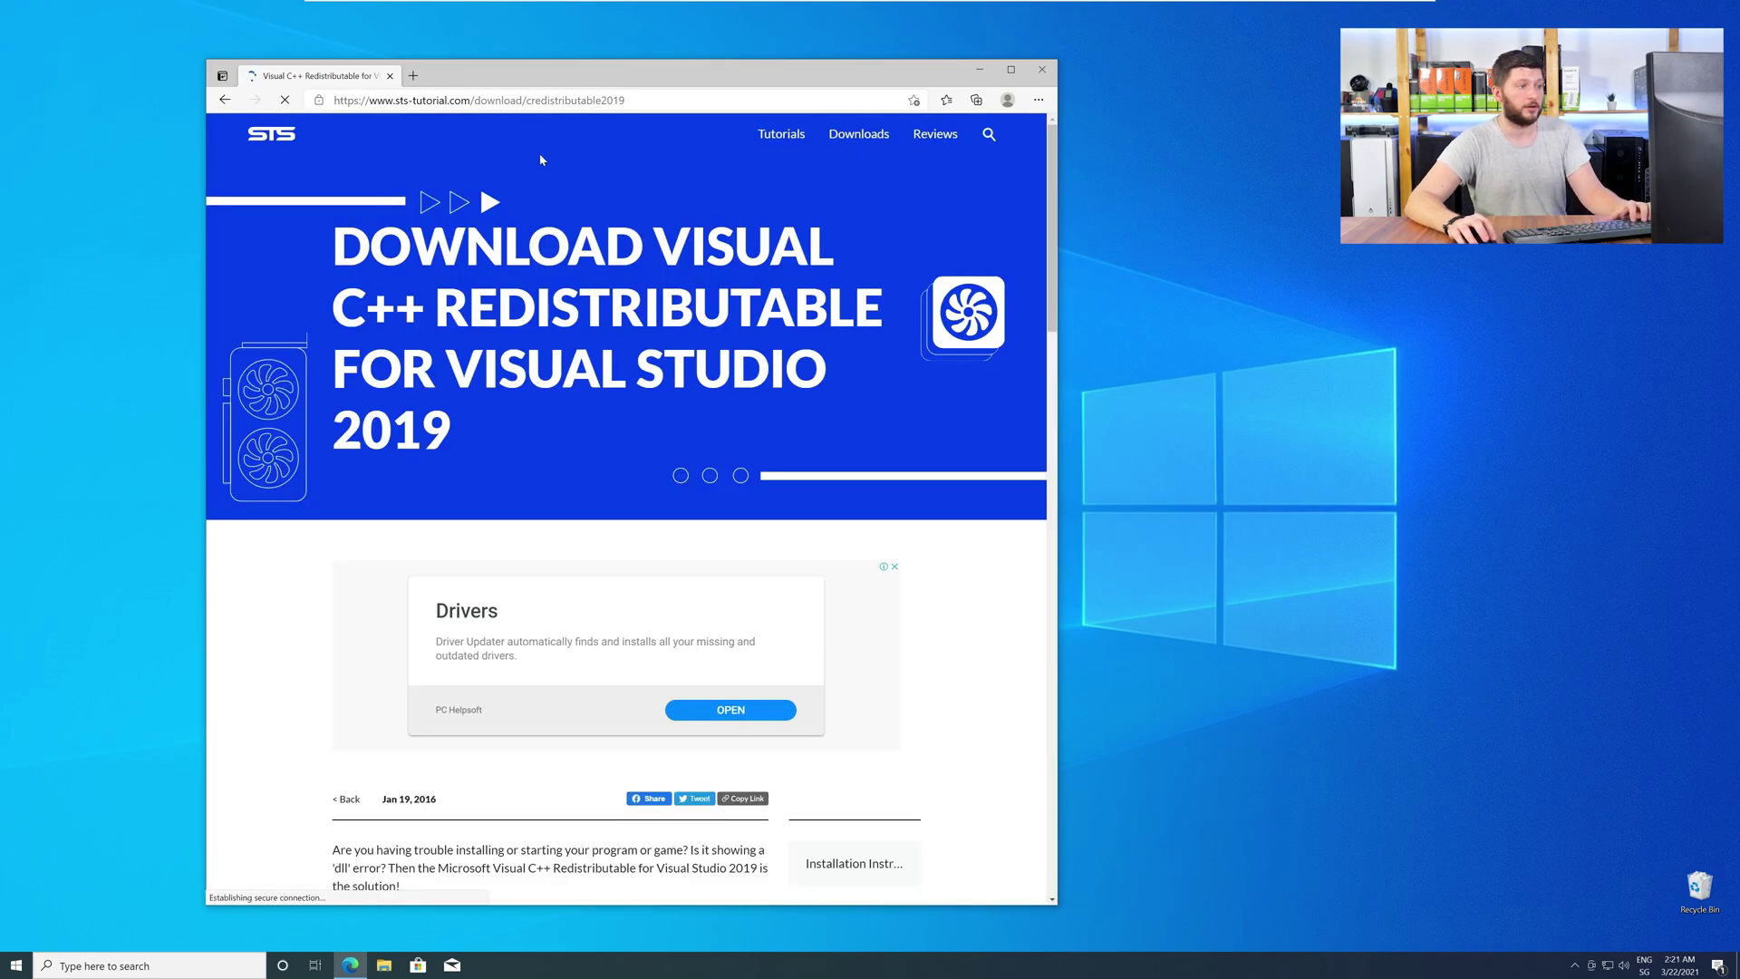
scroll(279, 469, "down", 3)
scroll(278, 469, "down", 4)
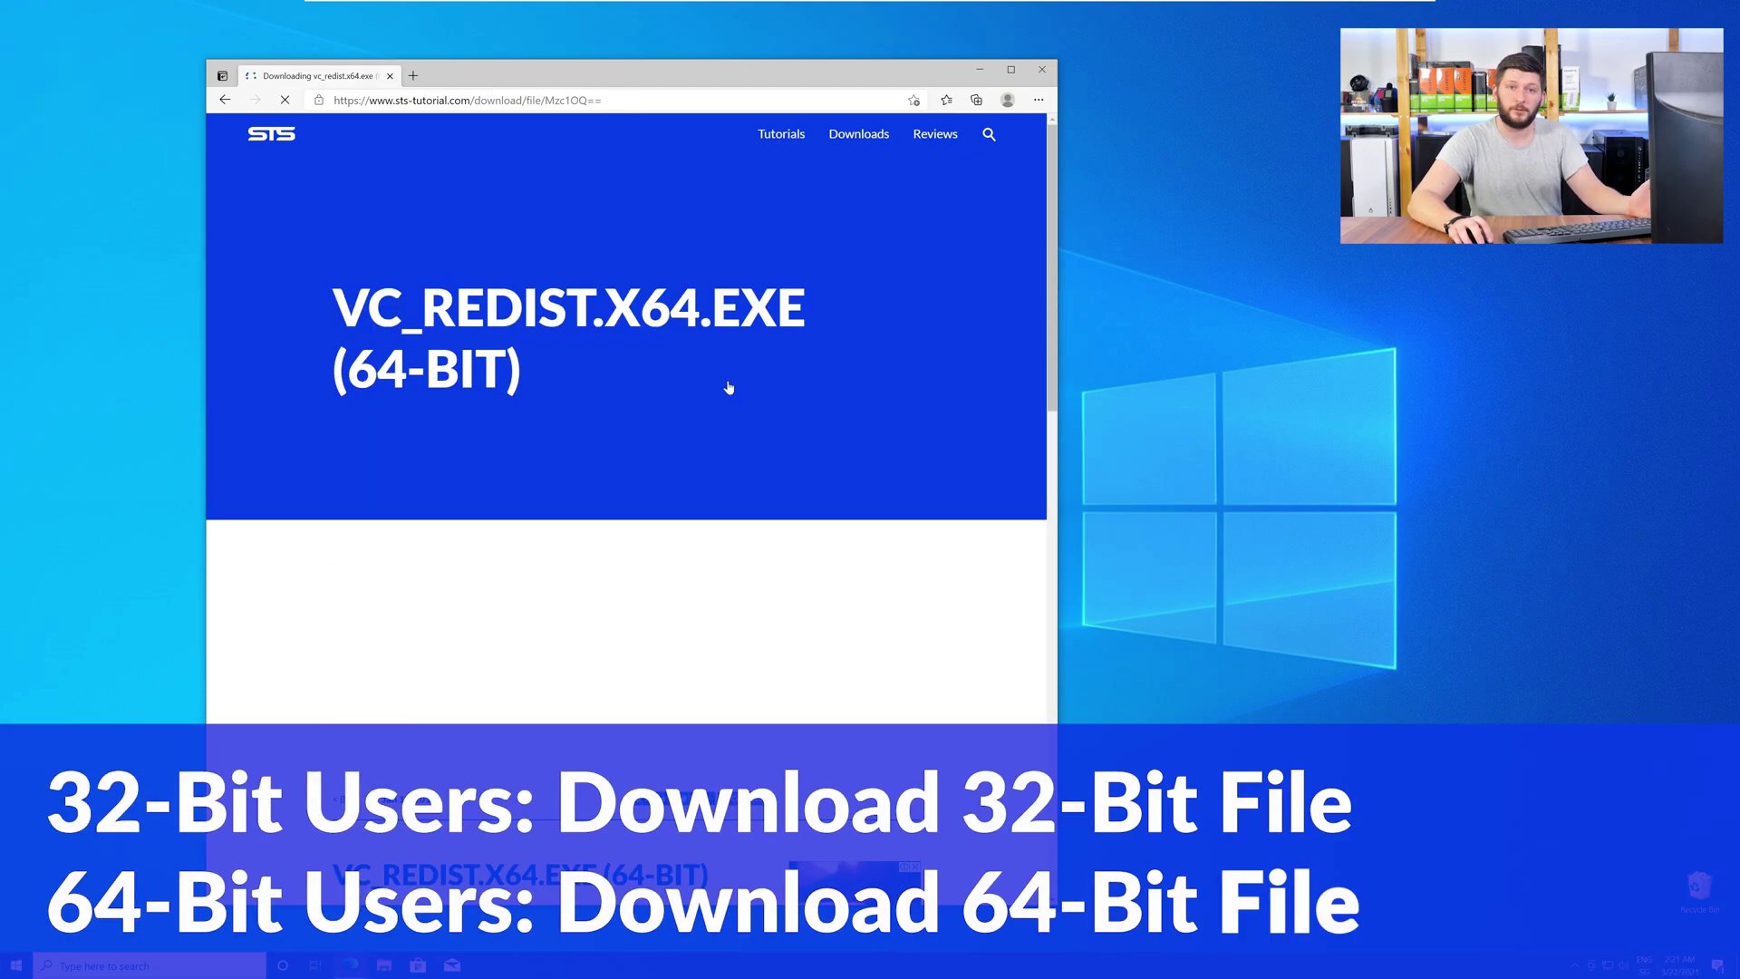
scroll(707, 407, "up", 1)
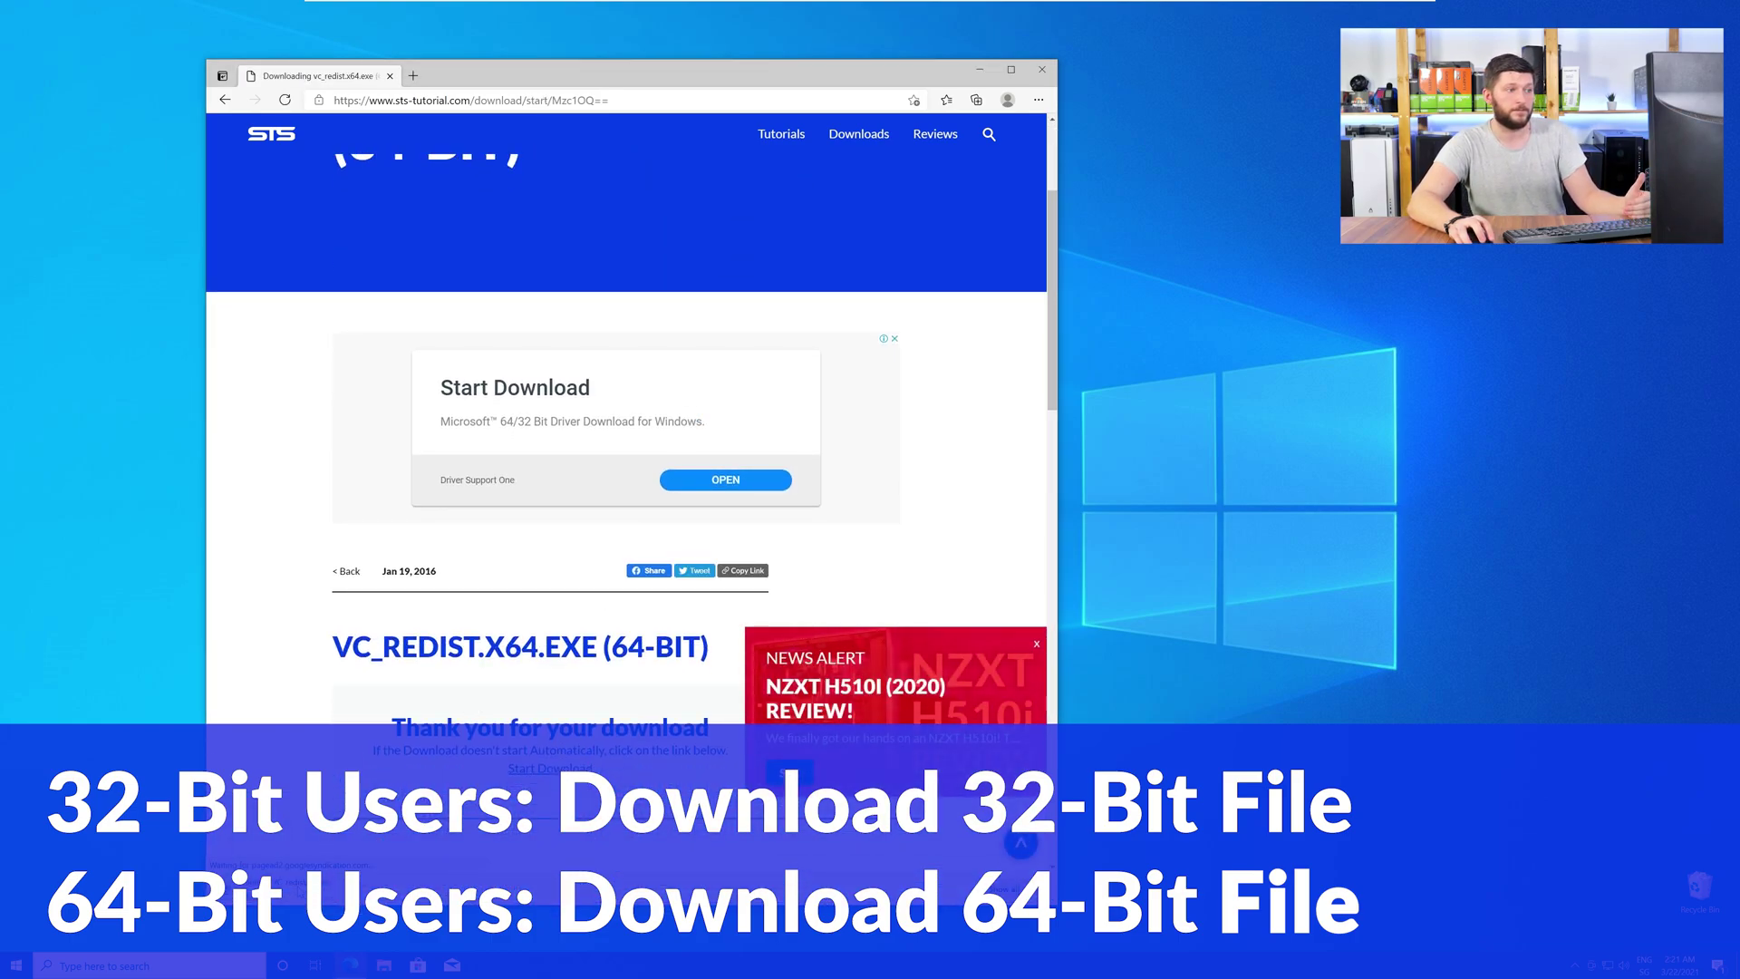
Step: Run the downloaded vc_redist.x64.exe installer
left_click(1042, 73)
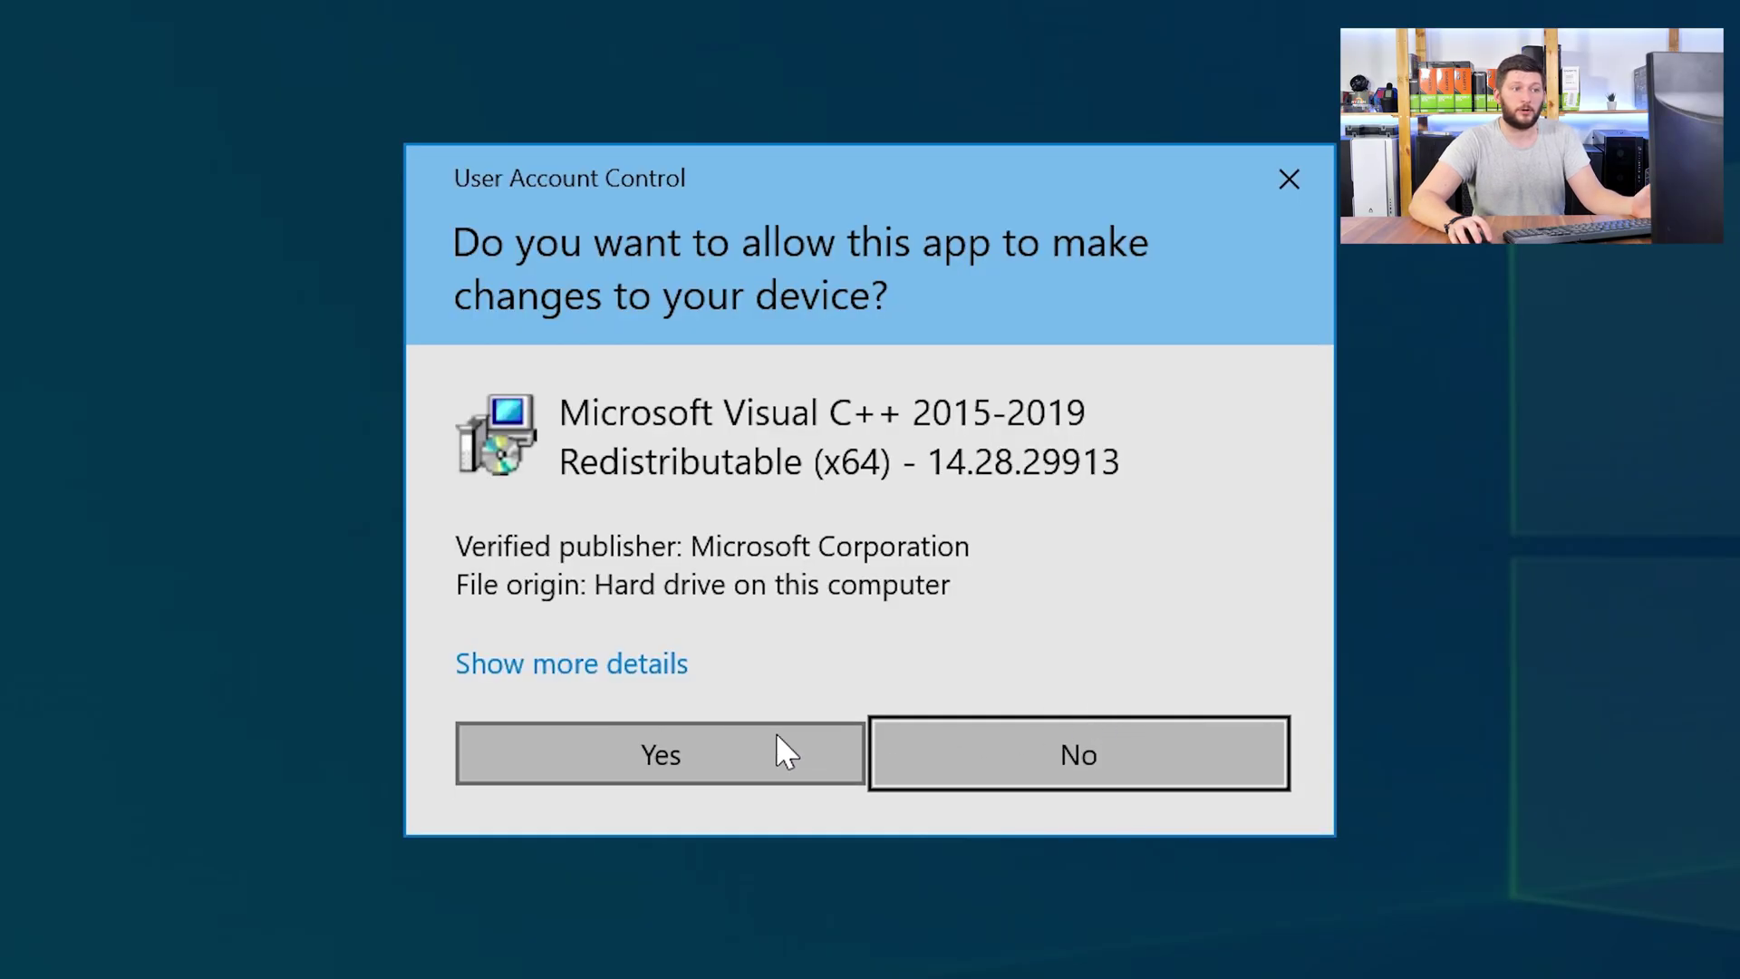
Step: Install the Visual C++ 2015-2019 x64 Redistributable with the license accepted
left_click(777, 748)
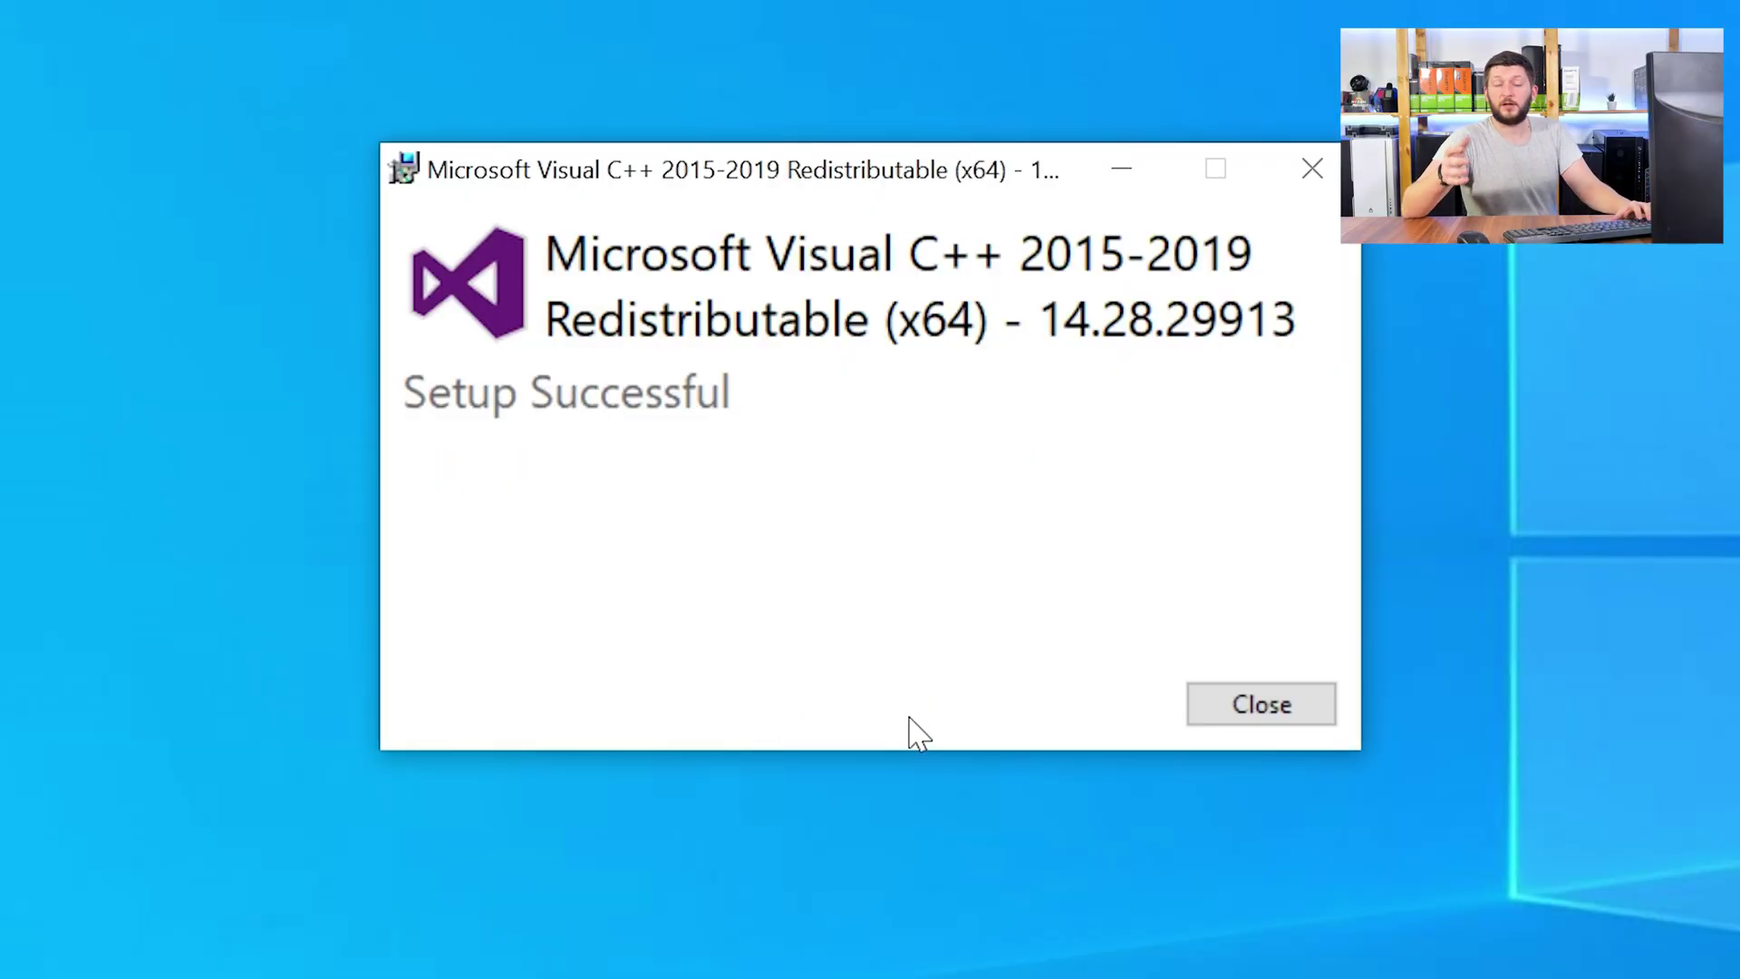
Step: Close the Setup Successful dialog of the redistributable installer
left_click(1278, 719)
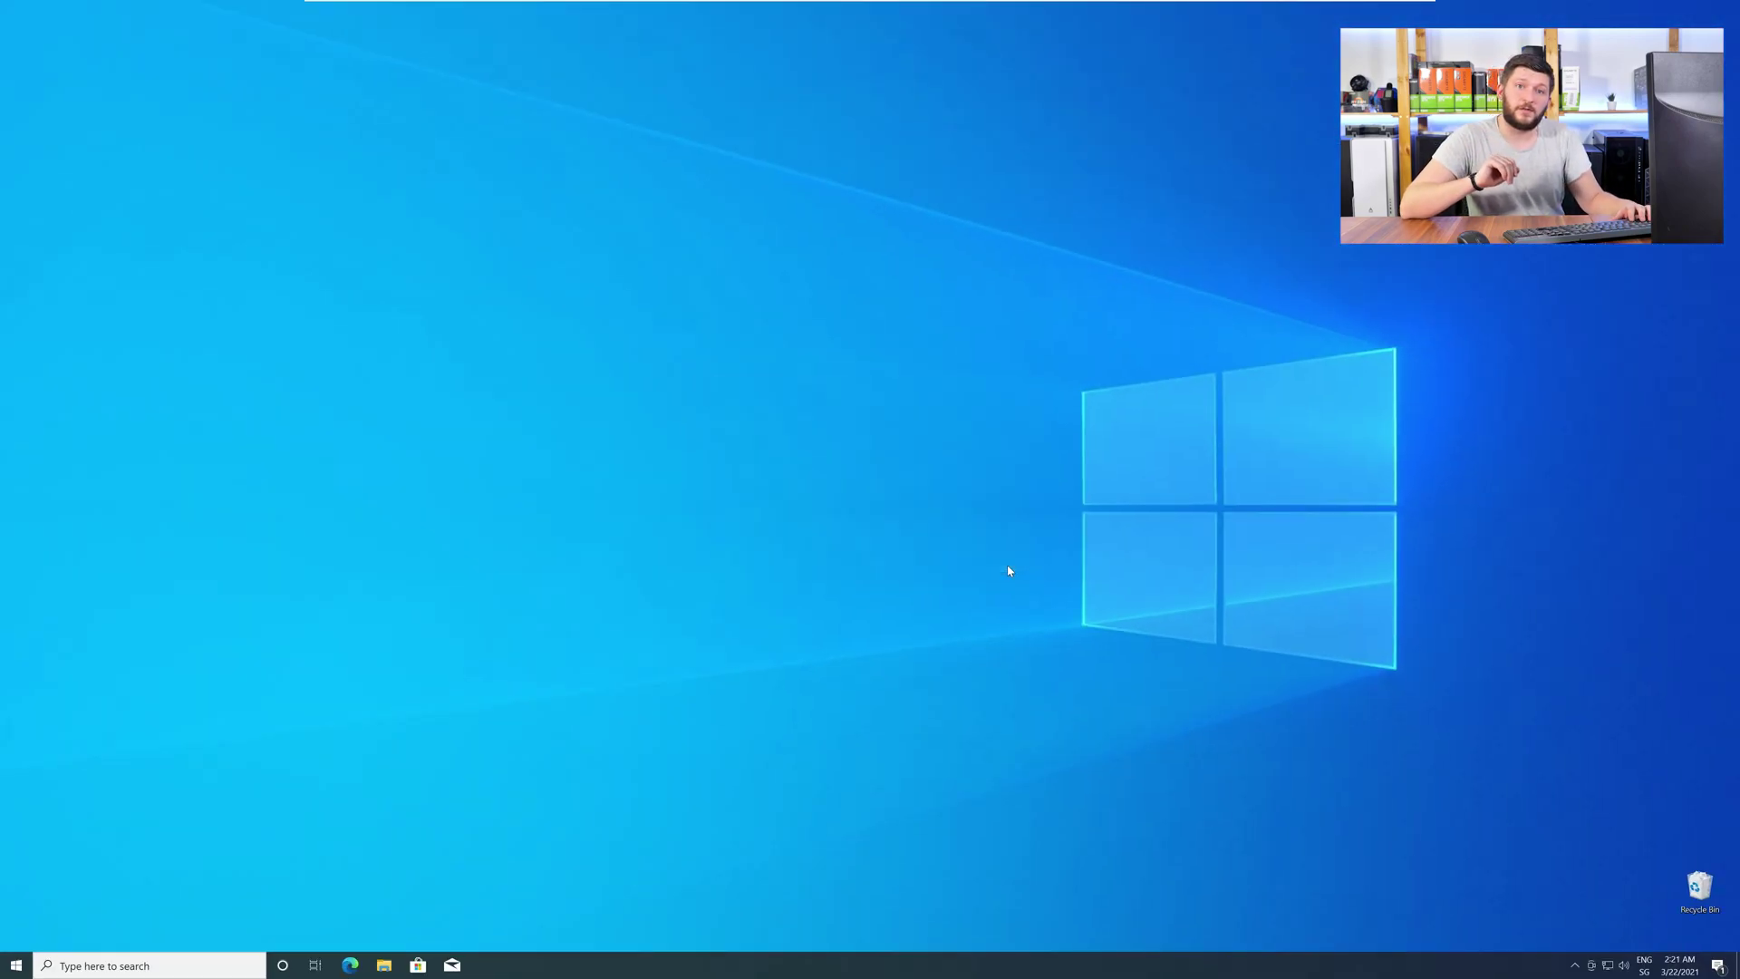